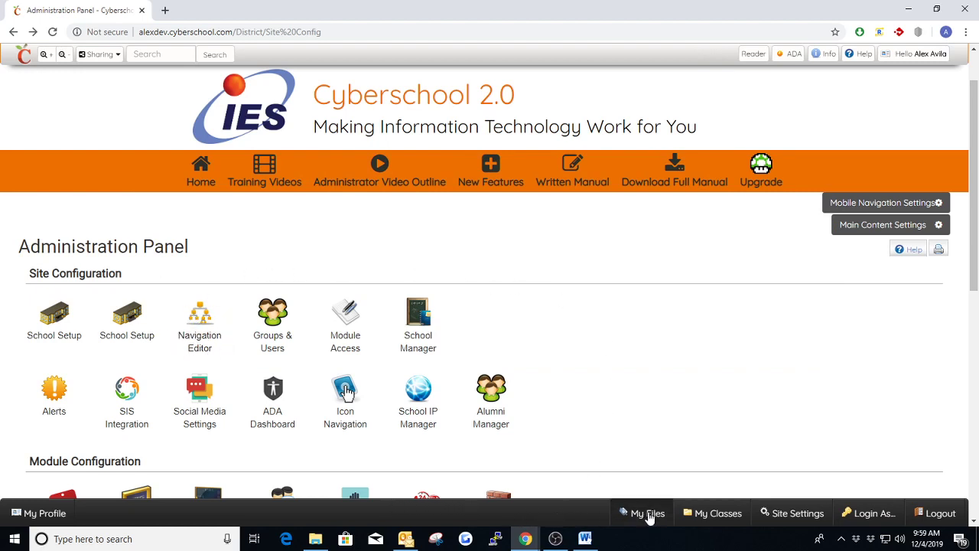
Open the Navigation Editor from Site Configuration and enlarge the page so the whole dialog is readable.
{"action": "left_click", "coordinate": [786, 516]}
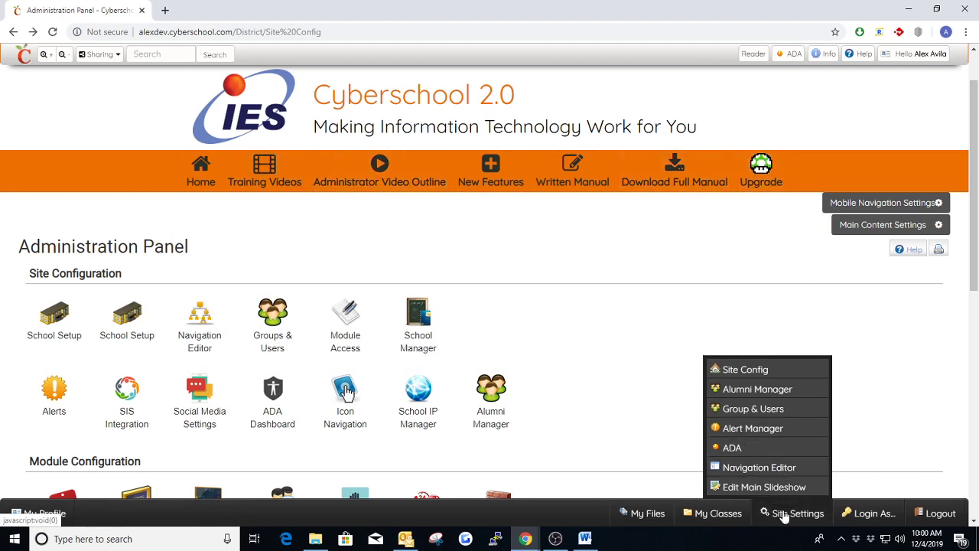
{"action": "left_click", "coordinate": [194, 337]}
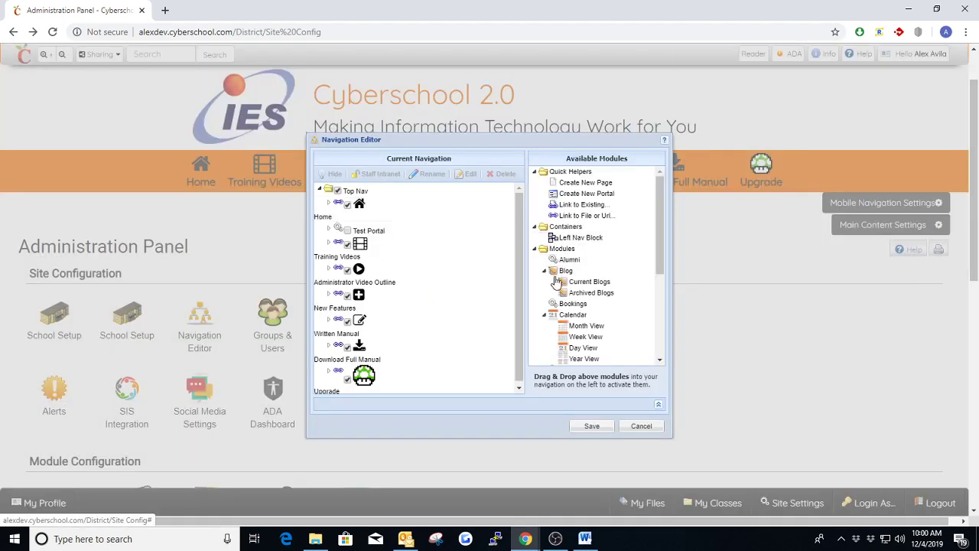
{"action": "key", "text": "ctrl+plus"}
{"action": "key", "text": "ctrl+plus"}
{"action": "left_click_drag", "start_coordinate": [583, 164], "coordinate": [422, 82]}
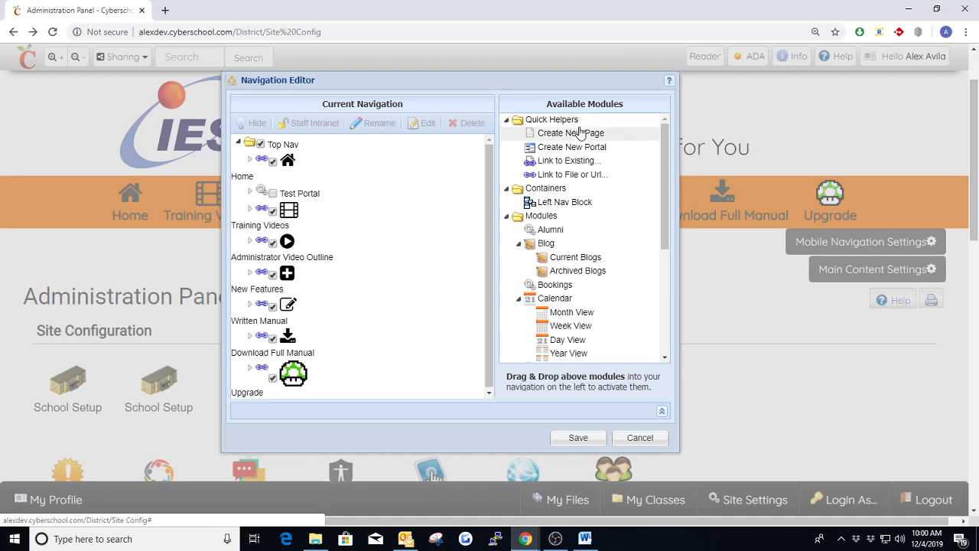
Collapse the Quick Helpers, Containers and Modules folders in the available modules, and collapse and re-expand the Top Nav tree.
{"action": "left_click", "coordinate": [506, 120]}
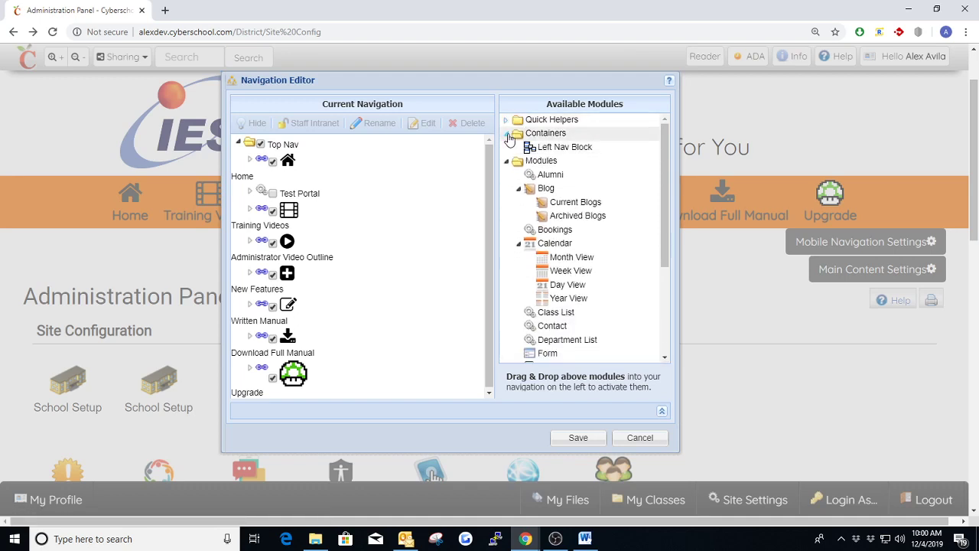
{"action": "left_click", "coordinate": [505, 133]}
{"action": "left_click", "coordinate": [506, 147]}
{"action": "left_click_drag", "start_coordinate": [398, 104], "coordinate": [321, 113]}
{"action": "left_click", "coordinate": [407, 103]}
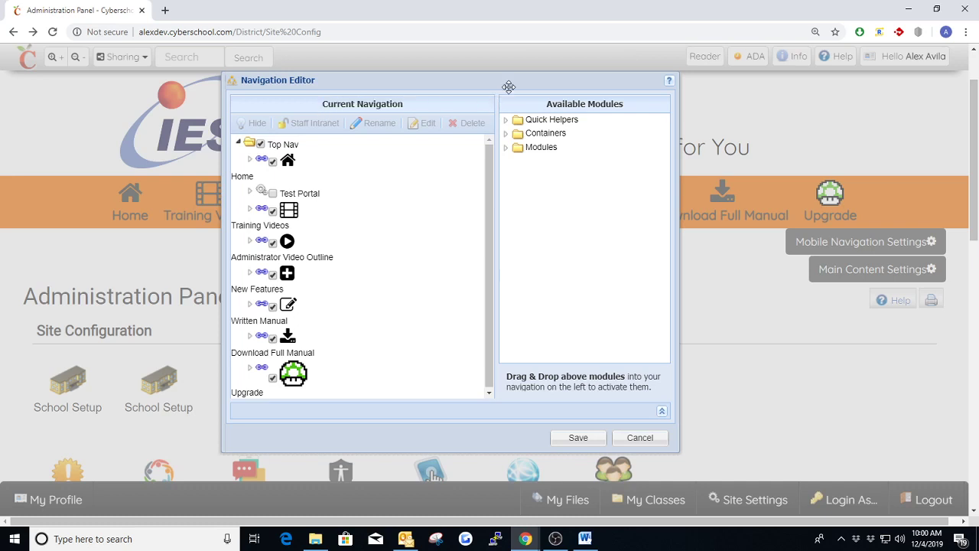
{"action": "triple_click", "coordinate": [555, 103]}
{"action": "left_click", "coordinate": [570, 91]}
{"action": "left_click", "coordinate": [238, 144]}
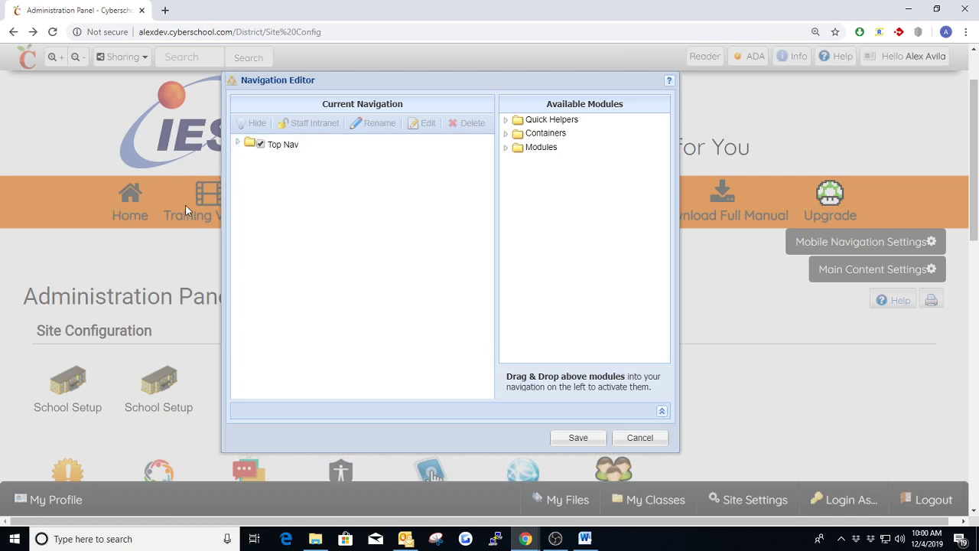
{"action": "left_click", "coordinate": [238, 143]}
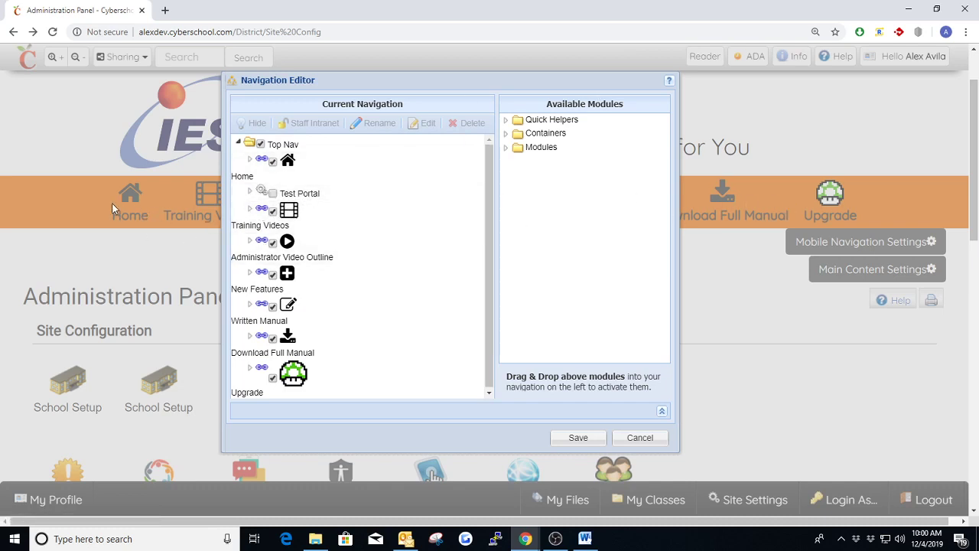
Hide the Home item in the top navigation and save, and make it visible again with a second save.
{"action": "left_click", "coordinate": [273, 162]}
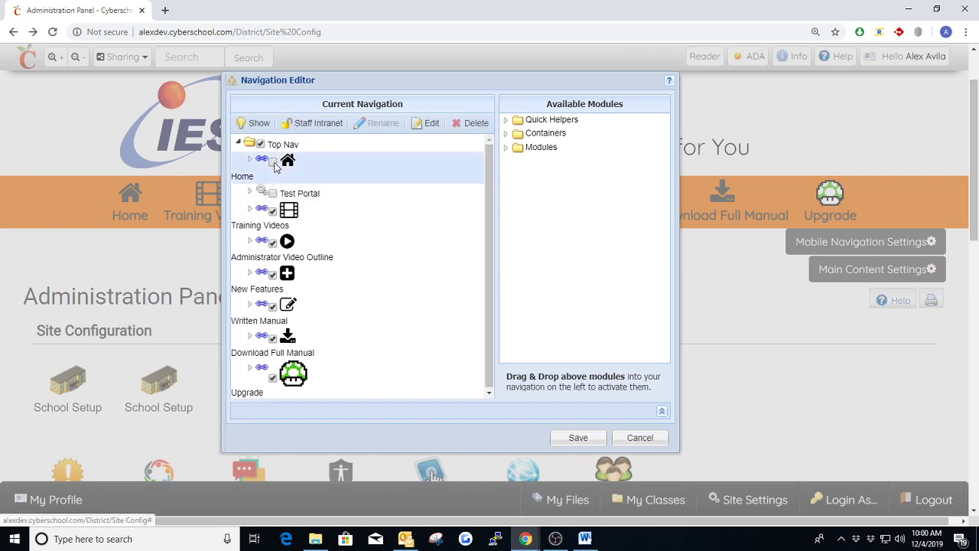
{"action": "left_click", "coordinate": [578, 437]}
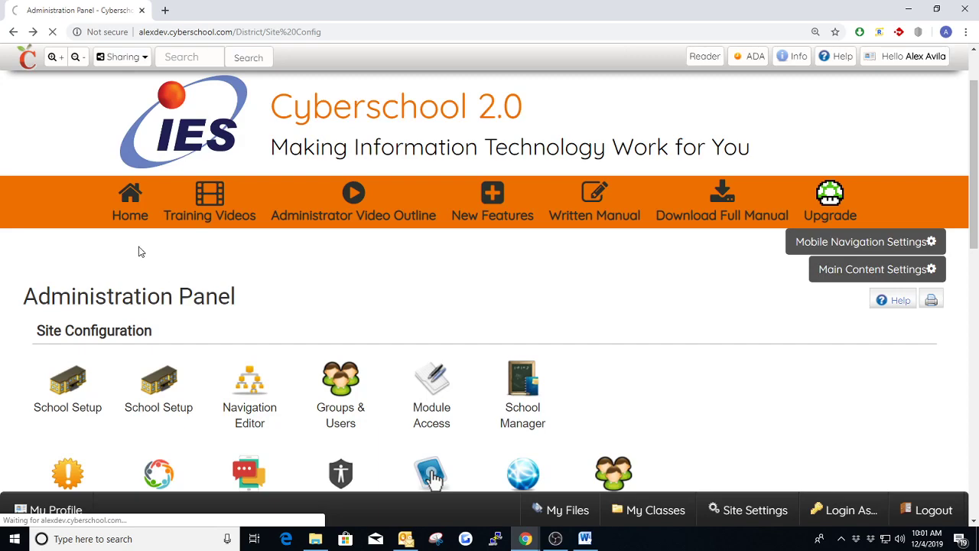
{"action": "left_click", "coordinate": [244, 394]}
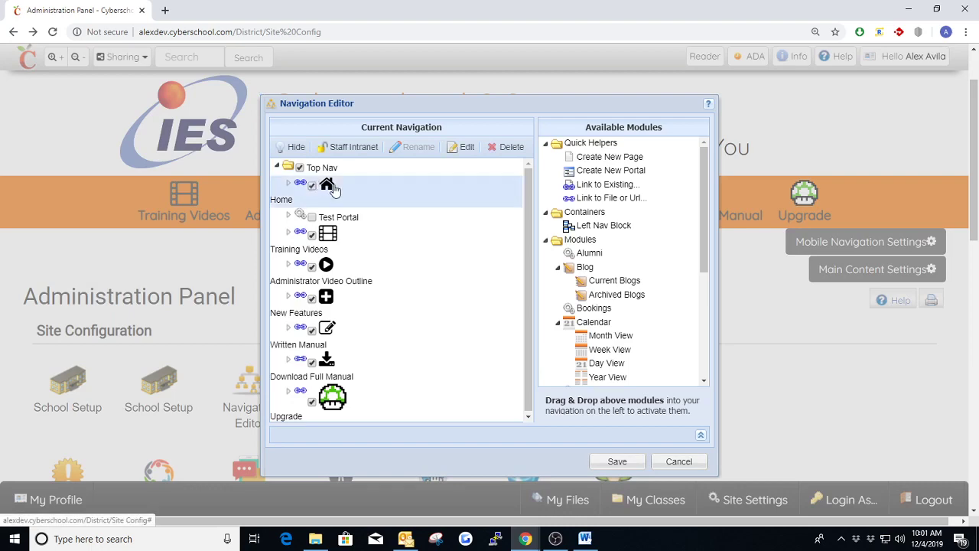
{"action": "left_click", "coordinate": [616, 461]}
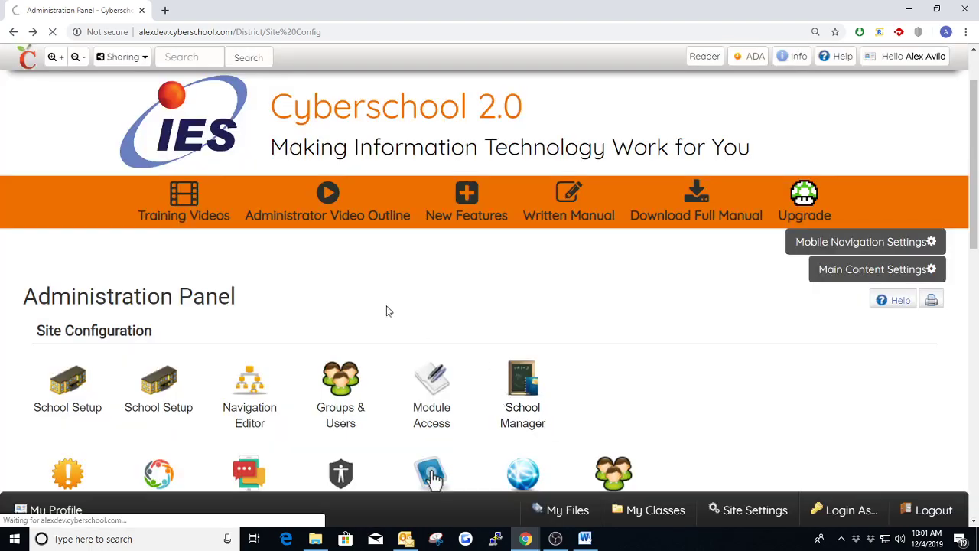
In the reopened Navigation Editor, mark the Home item as Staff Intranet and cancel without saving.
{"action": "left_click", "coordinate": [268, 396]}
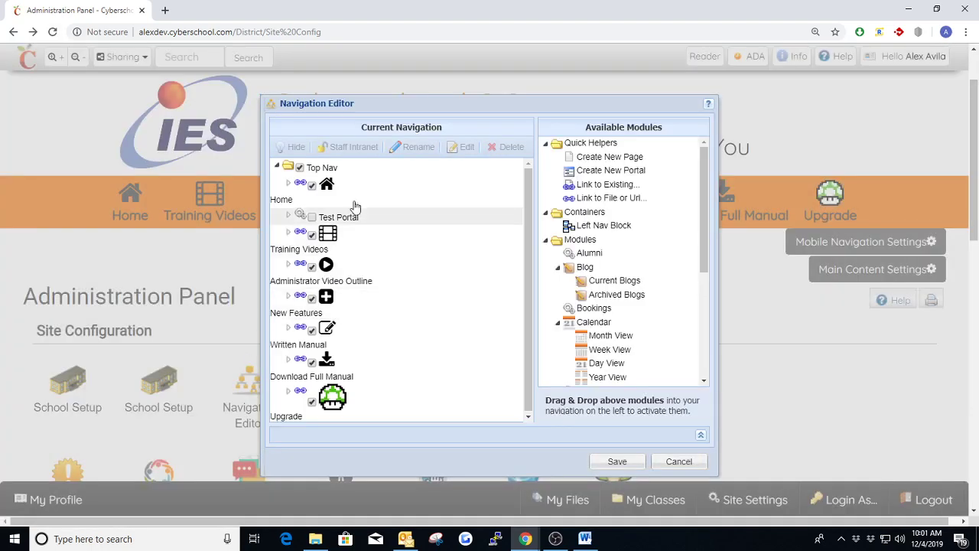
{"action": "left_click", "coordinate": [312, 187]}
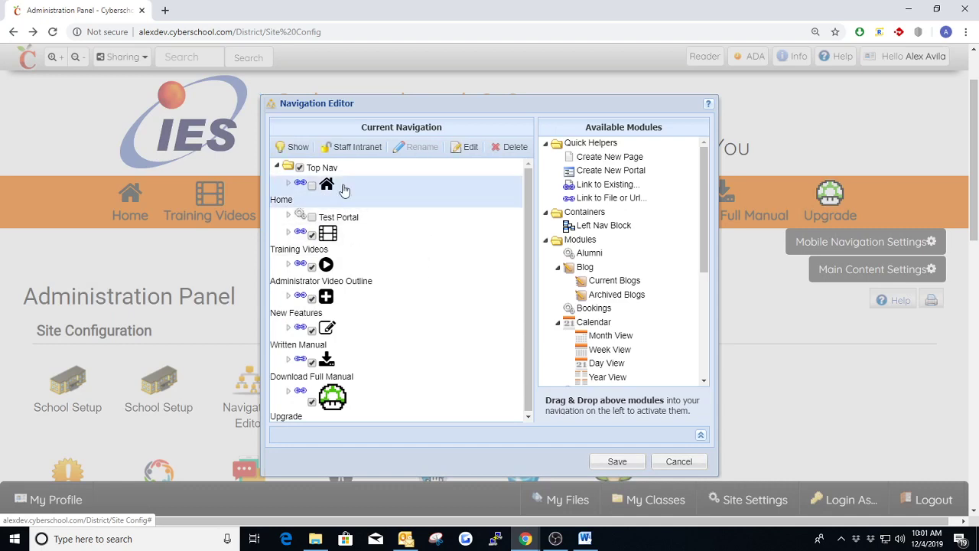
{"action": "left_click", "coordinate": [312, 186]}
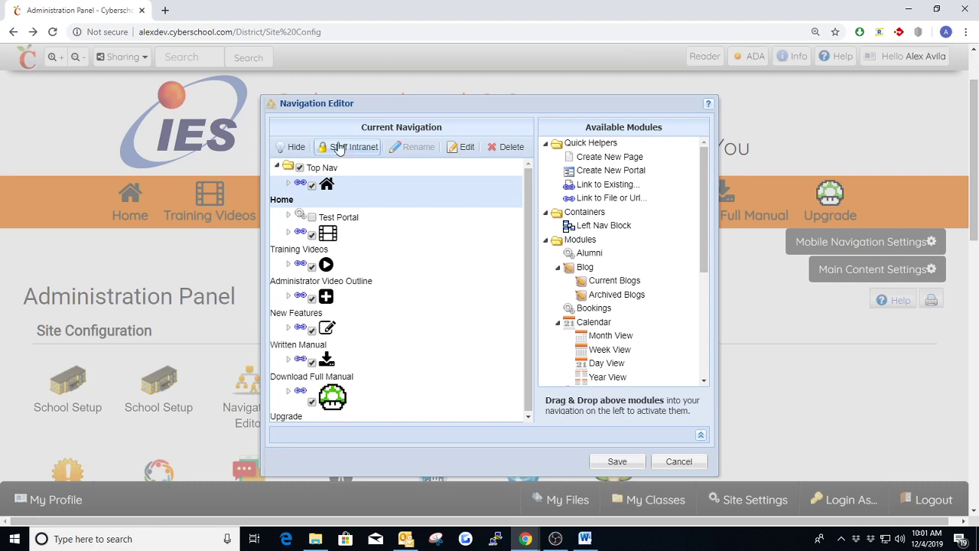
{"action": "left_click", "coordinate": [665, 459]}
{"action": "left_click", "coordinate": [462, 309]}
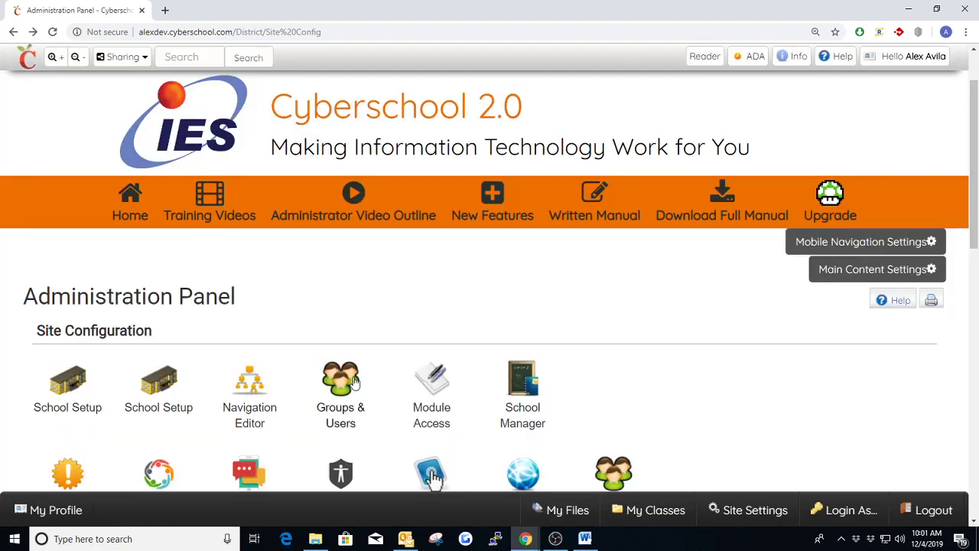
Examine the Administrator group's general settings in Groups & Users for the View Intranet Items permission, and close the dialog.
{"action": "left_click", "coordinate": [353, 381]}
{"action": "left_click", "coordinate": [479, 193]}
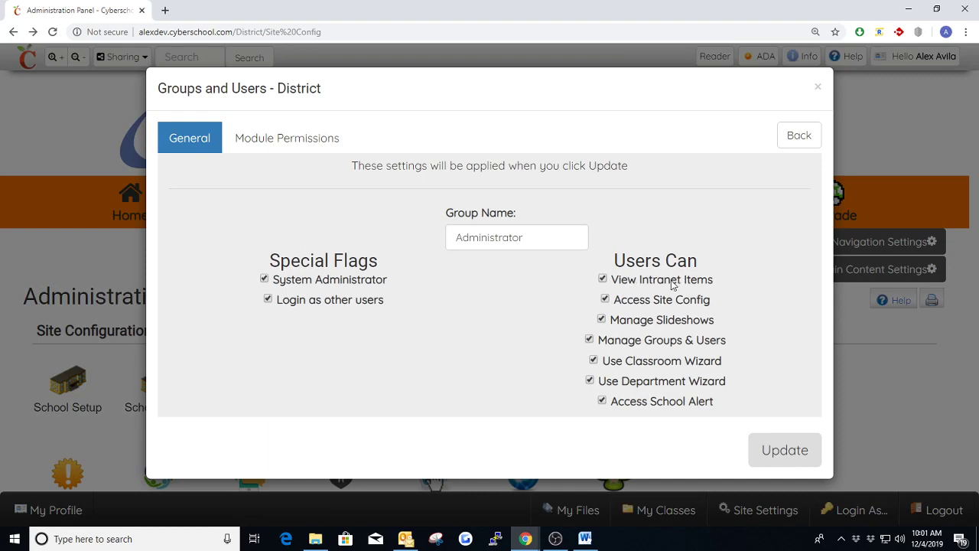
{"action": "left_click", "coordinate": [817, 91]}
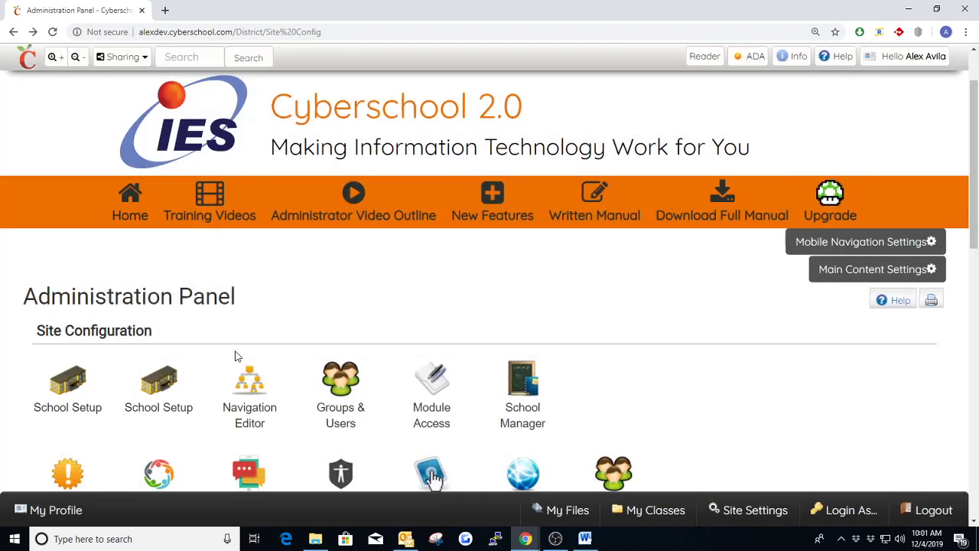
{"action": "left_click", "coordinate": [340, 386]}
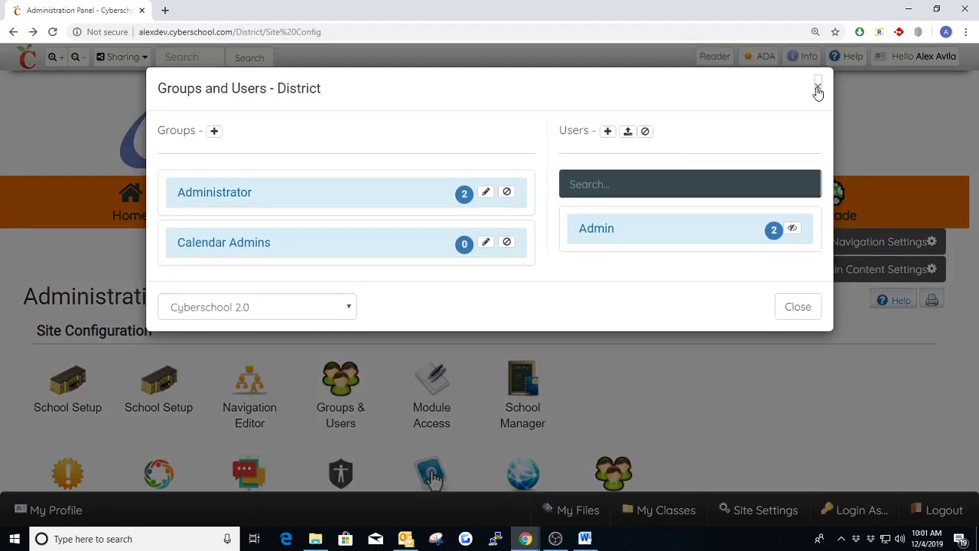
{"action": "left_click", "coordinate": [817, 90]}
Inspect the Home item's link title and URL in the Navigation Editor's Edit Link dialog, and cancel it.
{"action": "left_click", "coordinate": [237, 390]}
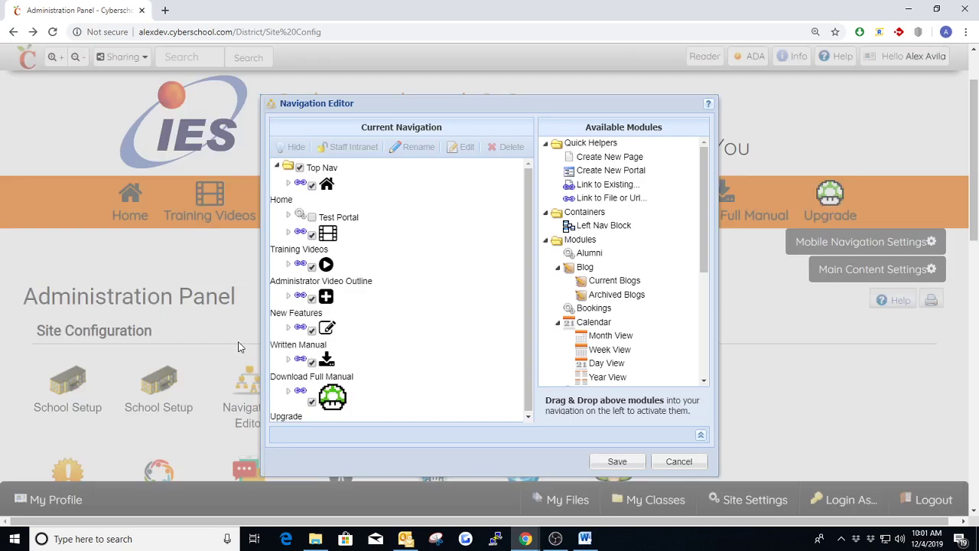
{"action": "left_click", "coordinate": [360, 197]}
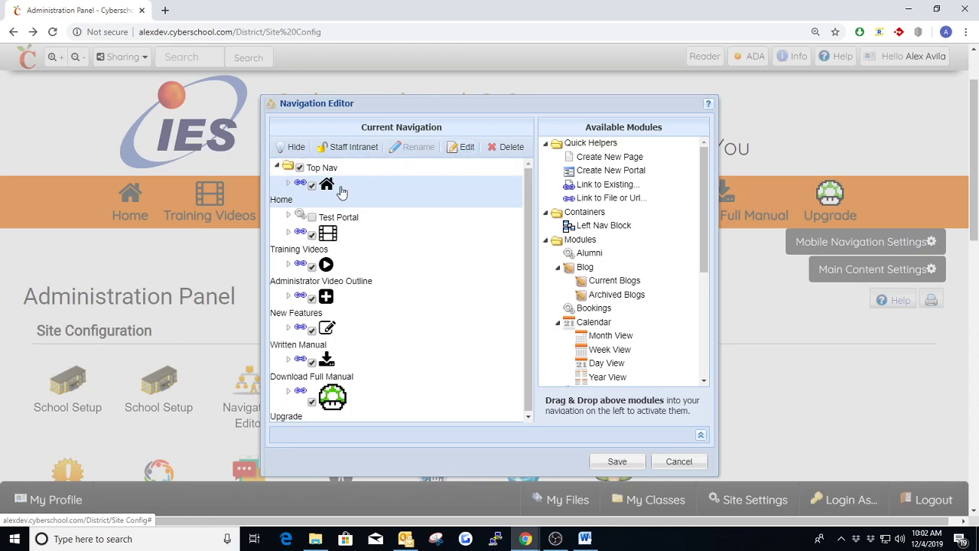
{"action": "left_click", "coordinate": [467, 148]}
{"action": "left_click_drag", "start_coordinate": [437, 263], "coordinate": [589, 289]}
{"action": "left_click_drag", "start_coordinate": [498, 288], "coordinate": [413, 295]}
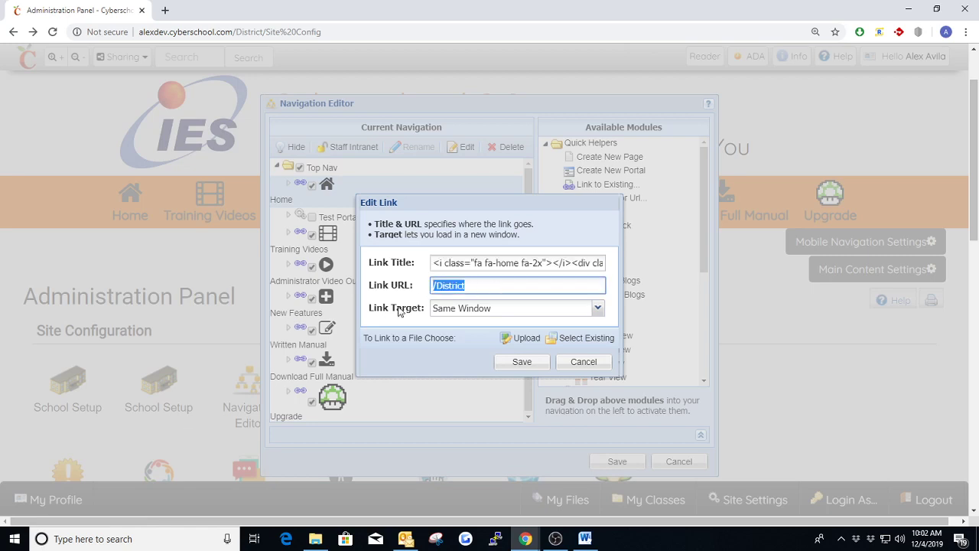
{"action": "left_click", "coordinate": [575, 362]}
Open the rename prompt for the Test Portal item and close it without entering a new name.
{"action": "left_click", "coordinate": [355, 221]}
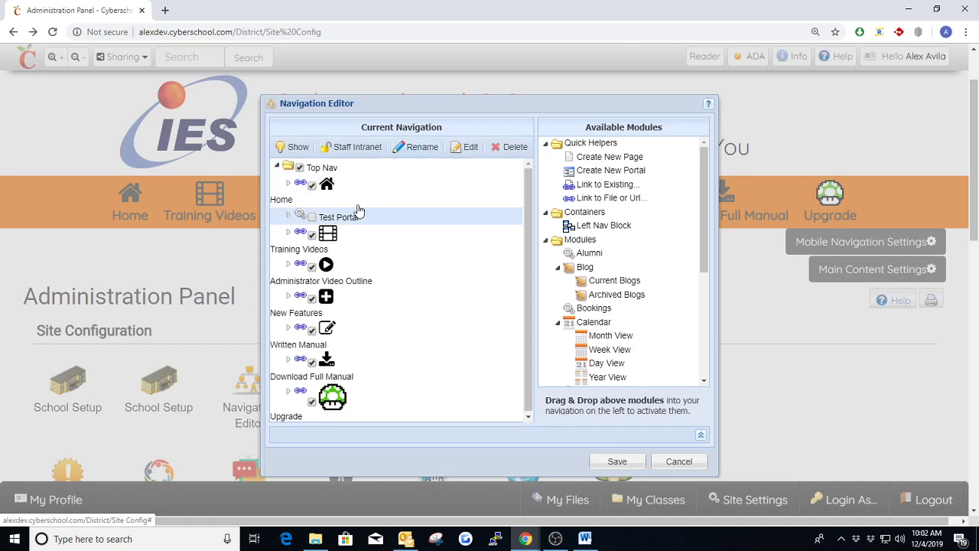
{"action": "left_click", "coordinate": [417, 147]}
{"action": "left_click_drag", "start_coordinate": [455, 284], "coordinate": [387, 284]}
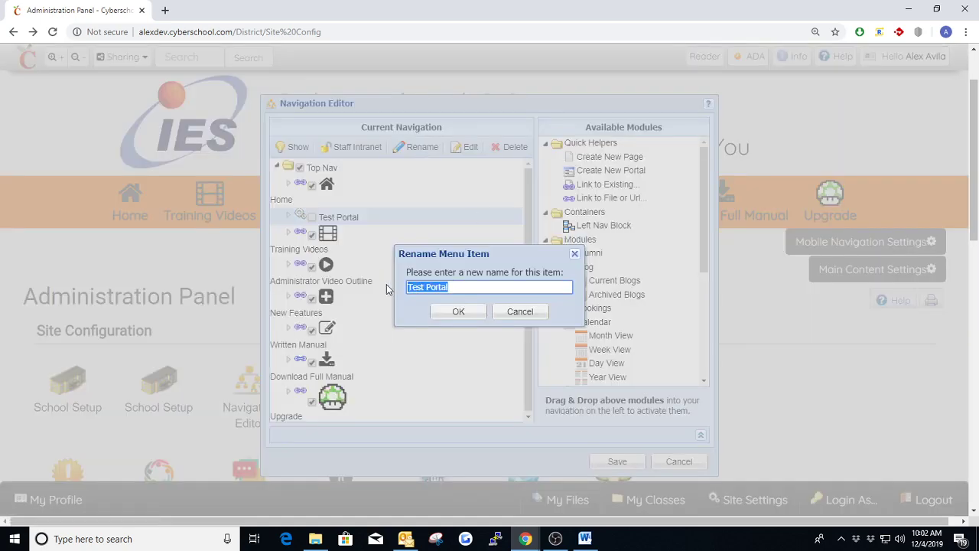
{"action": "left_click", "coordinate": [574, 254]}
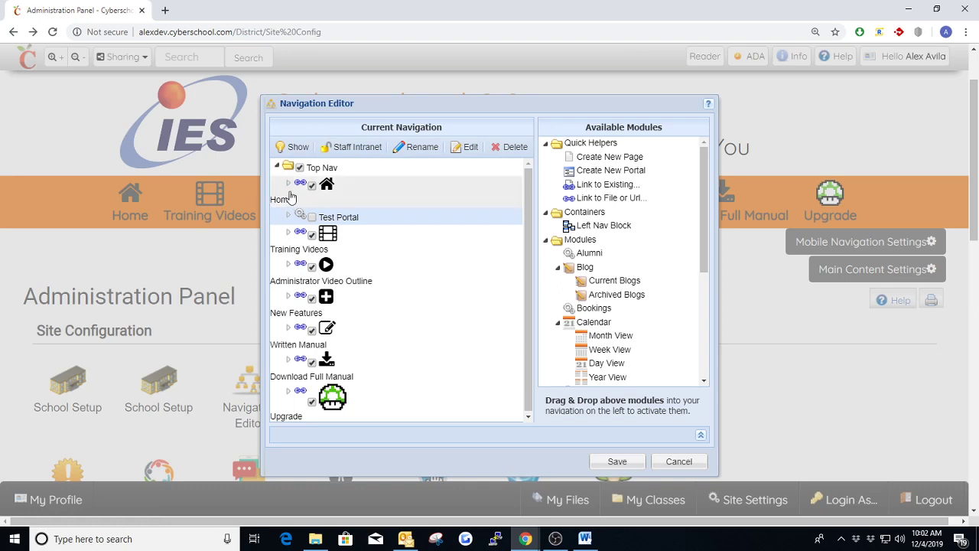
{"action": "left_click", "coordinate": [345, 192]}
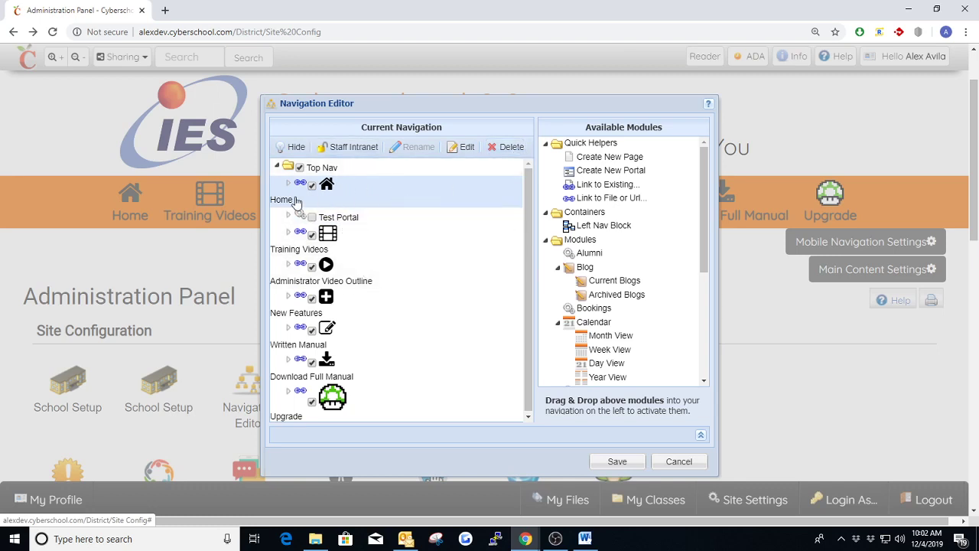
{"action": "left_click_drag", "start_coordinate": [361, 129], "coordinate": [445, 130]}
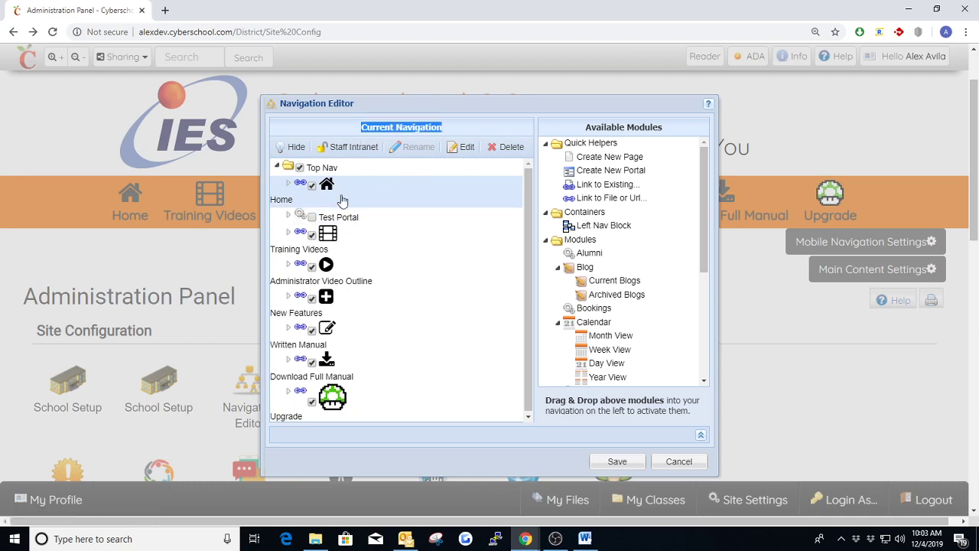
{"action": "left_click_drag", "start_coordinate": [342, 200], "coordinate": [393, 181]}
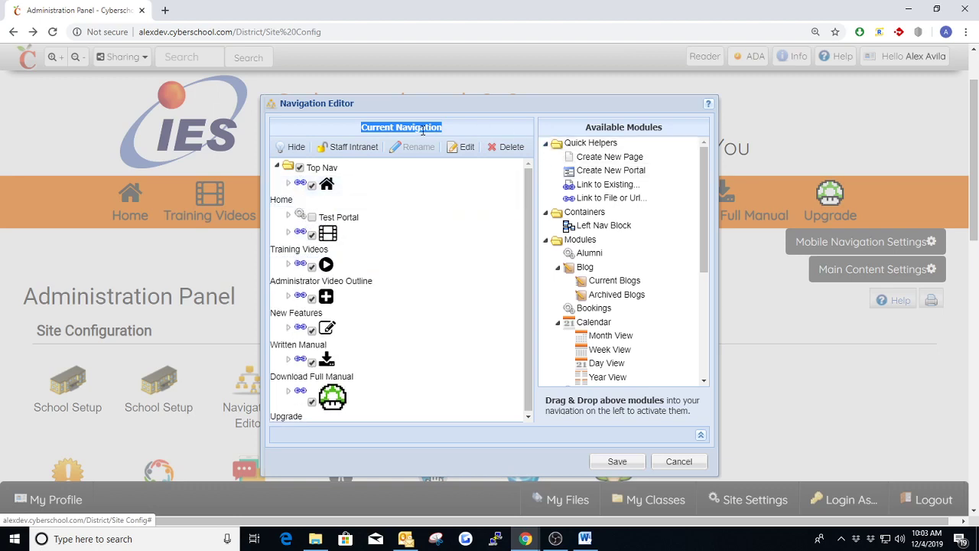
{"action": "left_click", "coordinate": [496, 127]}
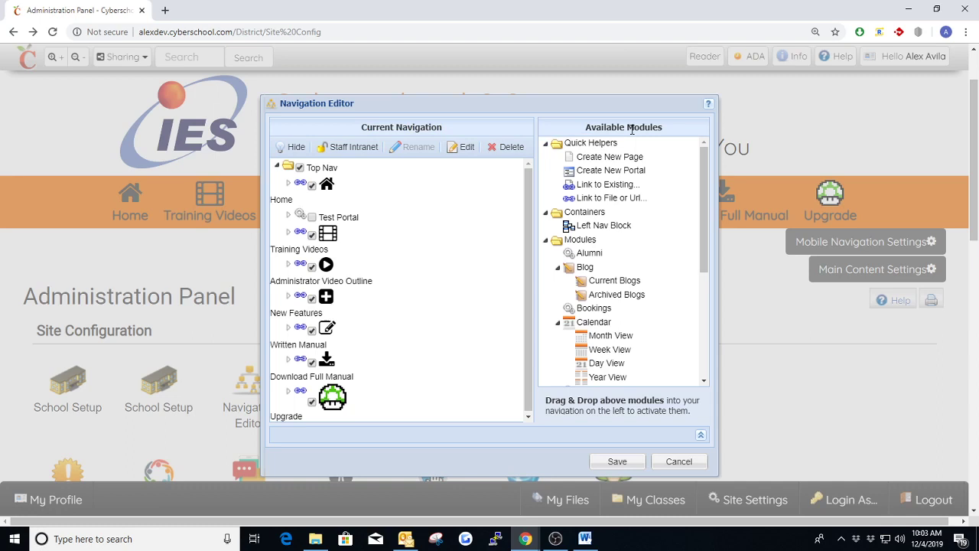
Collapse the Quick Helpers and Containers folders and look through the entries under Modules.
{"action": "left_click", "coordinate": [545, 143]}
{"action": "left_click", "coordinate": [545, 157]}
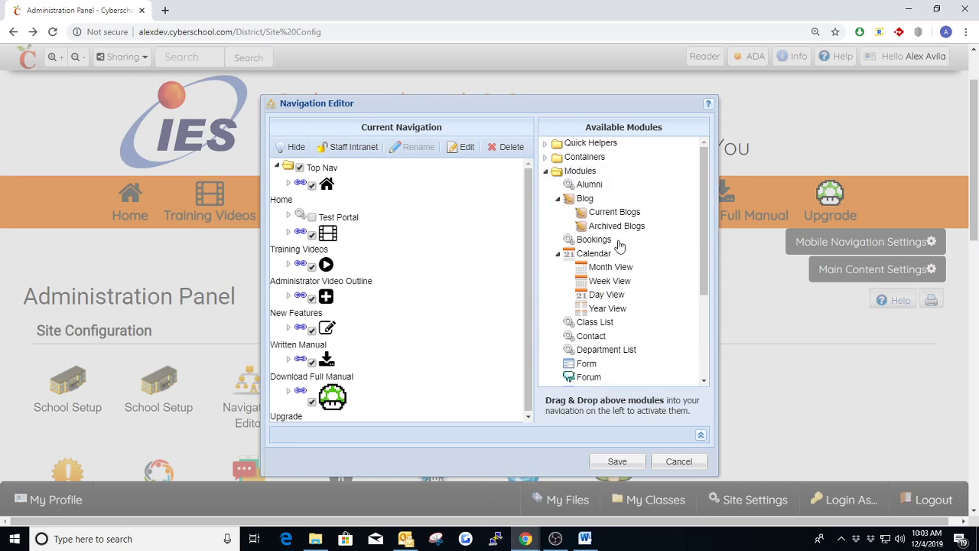
{"action": "mouse_move", "coordinate": [700, 215]}
{"action": "left_mouse_down"}
{"action": "mouse_move", "coordinate": [700, 307]}
{"action": "mouse_move", "coordinate": [704, 207]}
{"action": "left_mouse_up"}
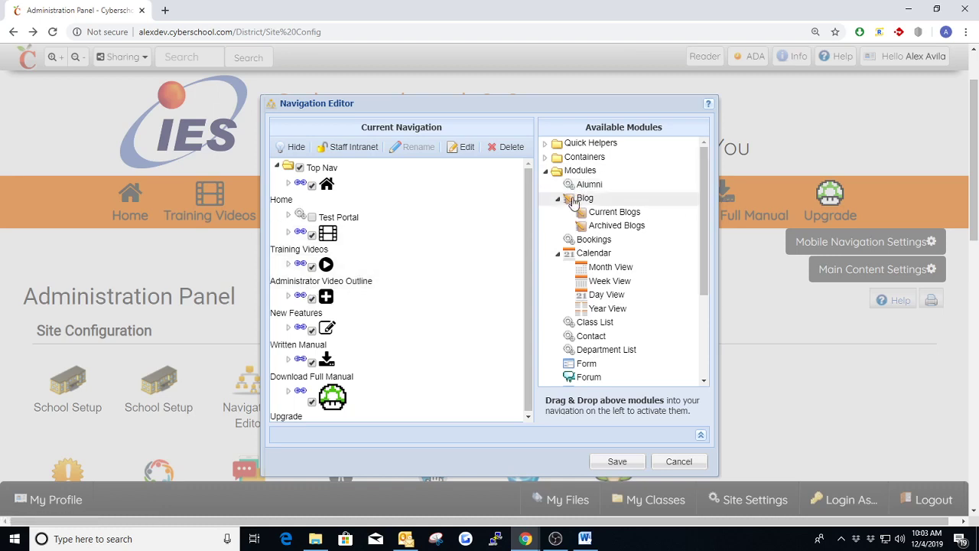
Add the Alumni module to the current navigation between Home and Test Portal, and delete it again.
{"action": "left_click_drag", "start_coordinate": [587, 185], "coordinate": [312, 214]}
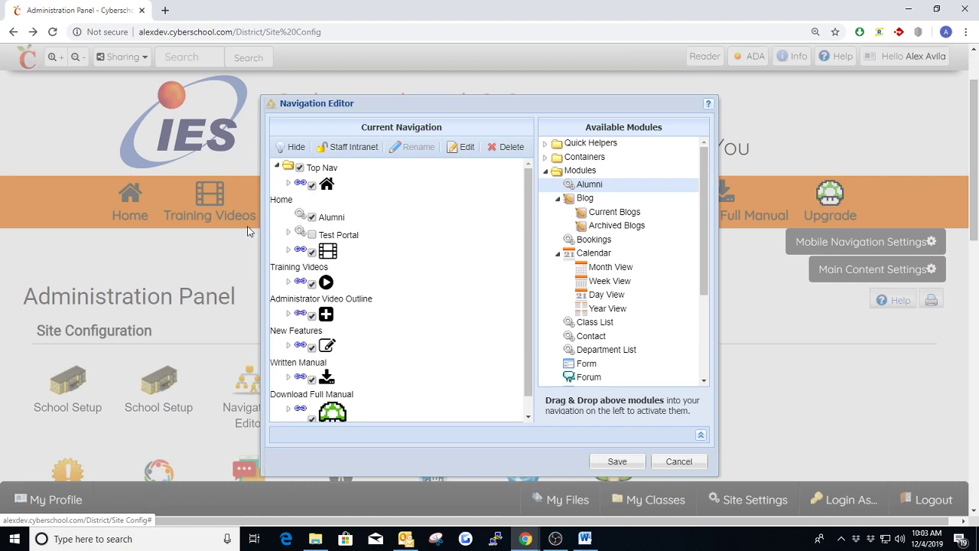
{"action": "left_click", "coordinate": [392, 216]}
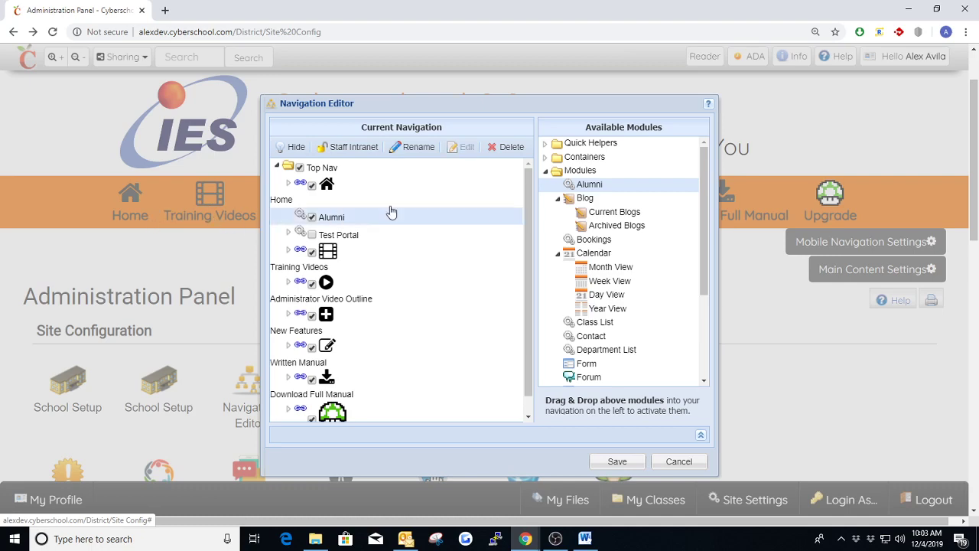
{"action": "left_click", "coordinate": [506, 147]}
{"action": "left_click", "coordinate": [457, 309]}
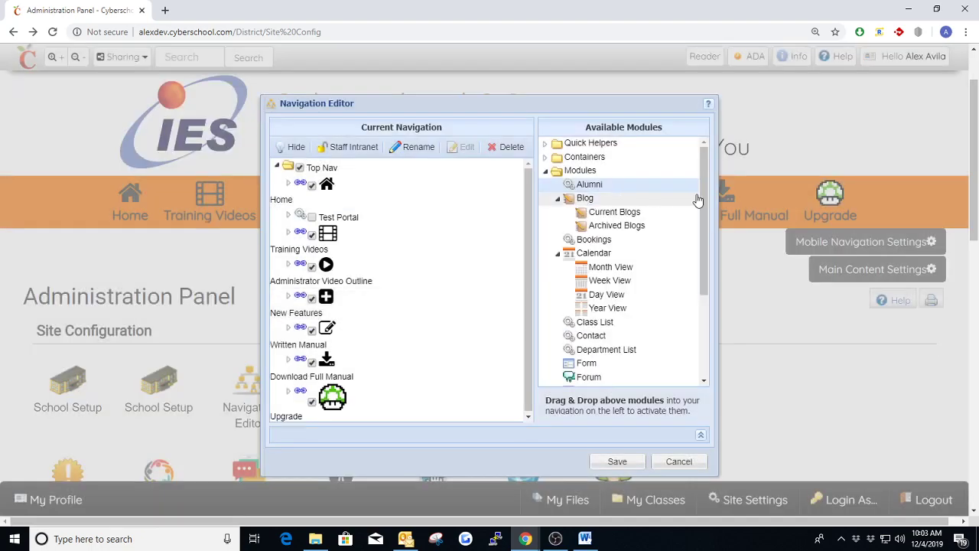
Collapse the Modules folder and expand Containers to view the available Left Nav Block.
{"action": "left_click_drag", "start_coordinate": [702, 197], "coordinate": [706, 239]}
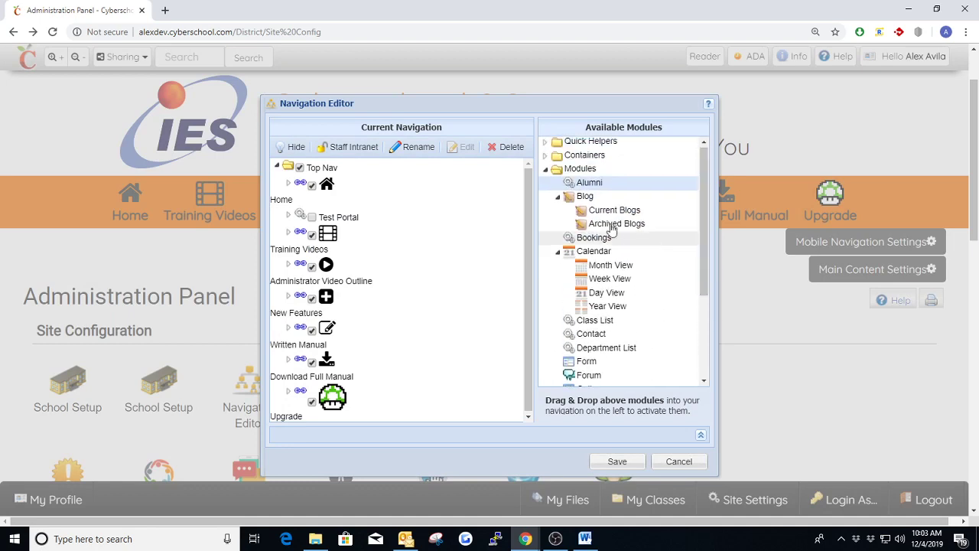
{"action": "left_click", "coordinate": [548, 171]}
{"action": "left_click", "coordinate": [545, 159]}
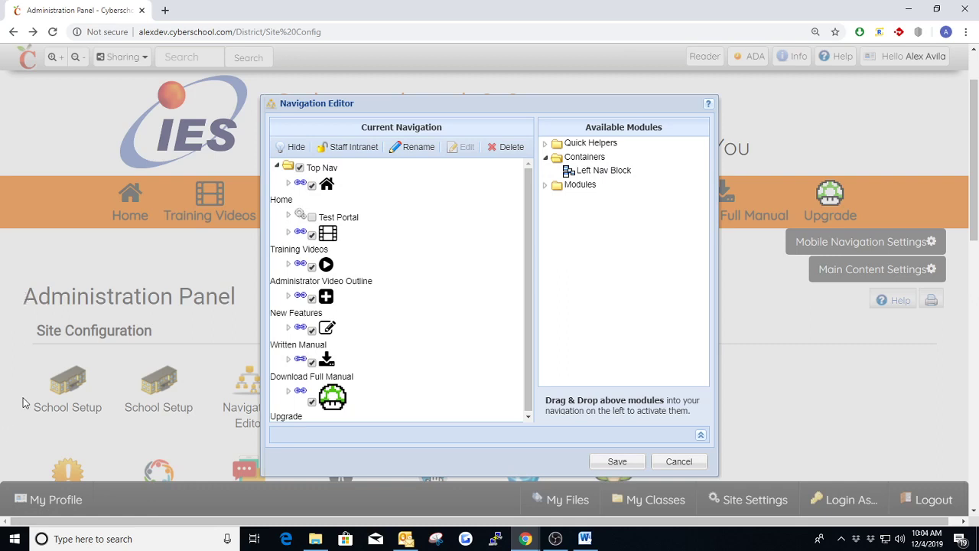
Collapse Containers, expand Quick Helpers, and add a Link to File or Url item between Home and Test Portal.
{"action": "left_click", "coordinate": [555, 157]}
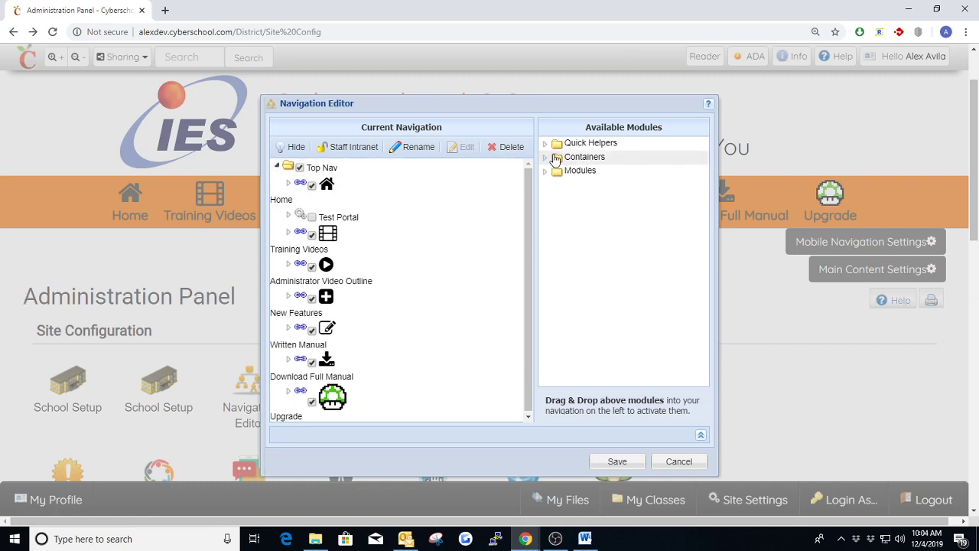
{"action": "double_click", "coordinate": [576, 144]}
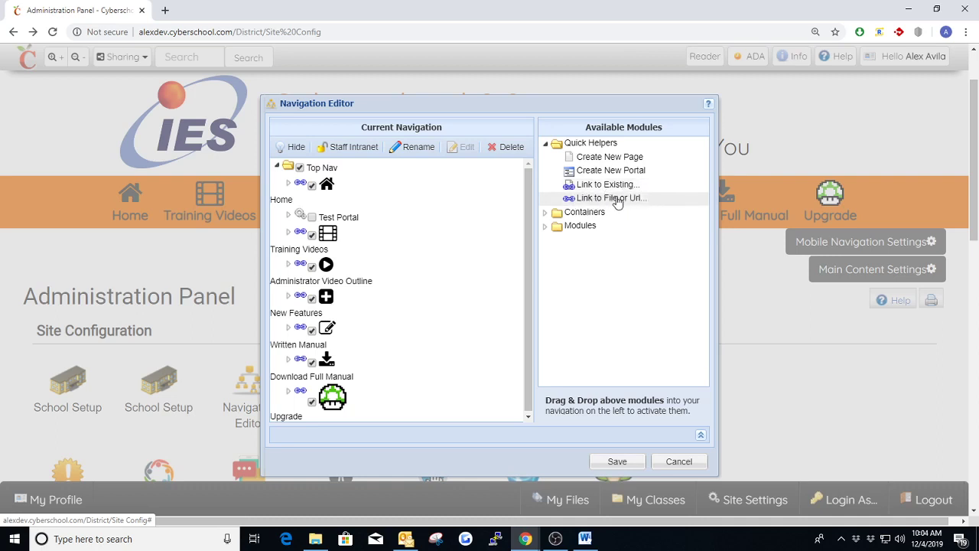
{"action": "left_click_drag", "start_coordinate": [619, 201], "coordinate": [361, 213]}
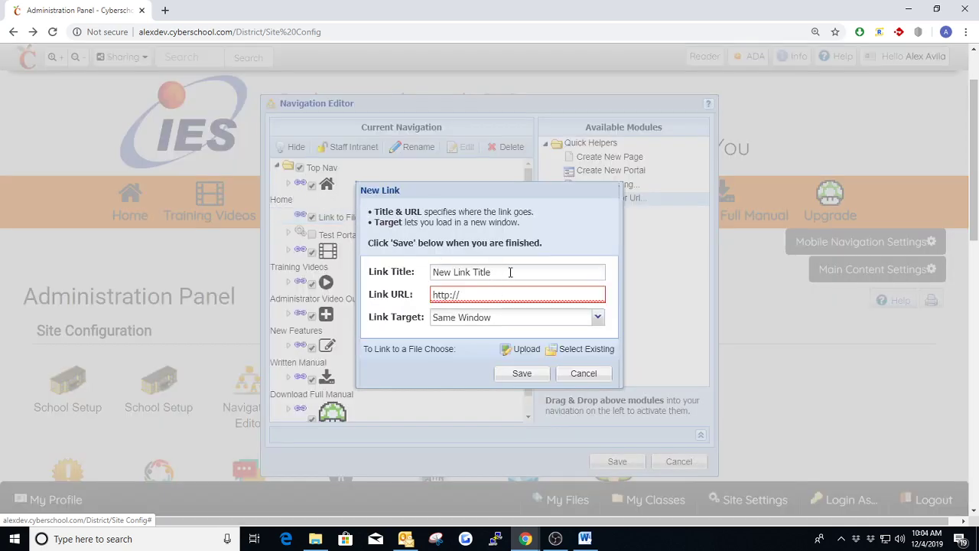
Look through the title, URL, target and file options of the new link, and cancel without saving it.
{"action": "left_click_drag", "start_coordinate": [510, 272], "coordinate": [393, 271]}
{"action": "left_click_drag", "start_coordinate": [482, 295], "coordinate": [433, 296]}
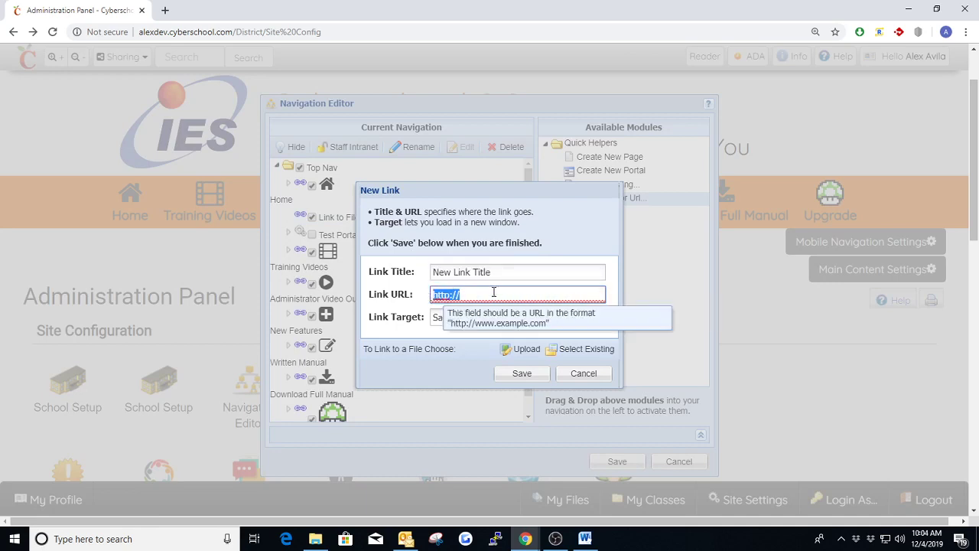
{"action": "key", "text": "shift+Tab"}
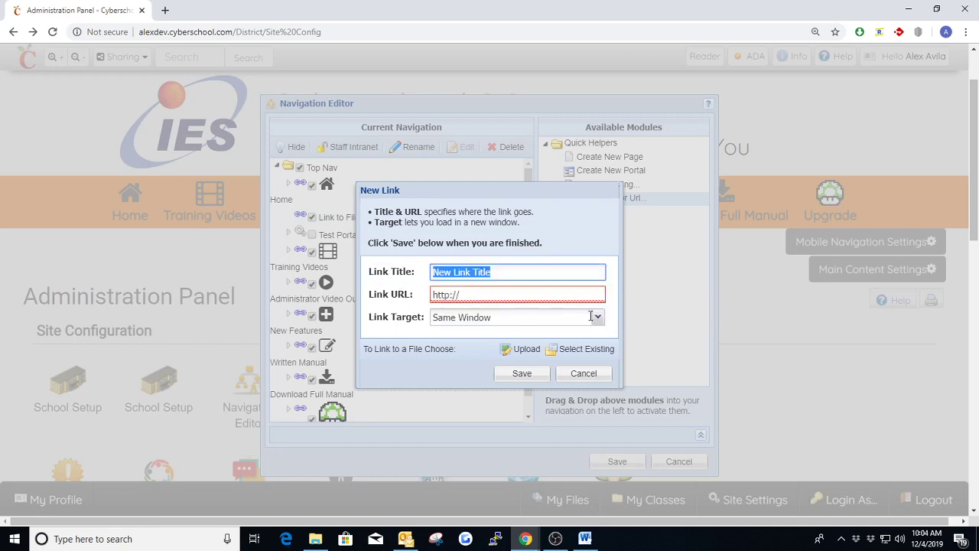
{"action": "left_click", "coordinate": [591, 316]}
{"action": "left_click", "coordinate": [468, 333]}
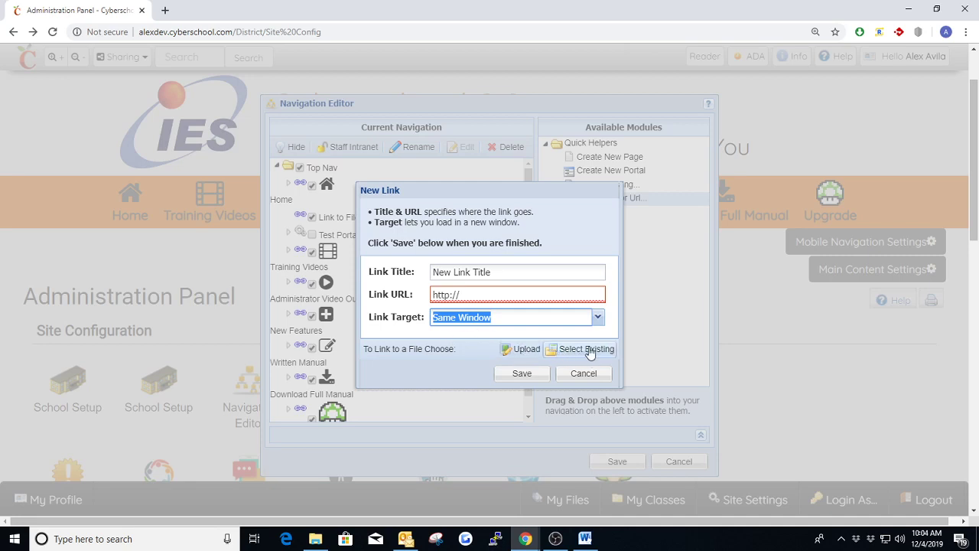
{"action": "left_click", "coordinate": [517, 226]}
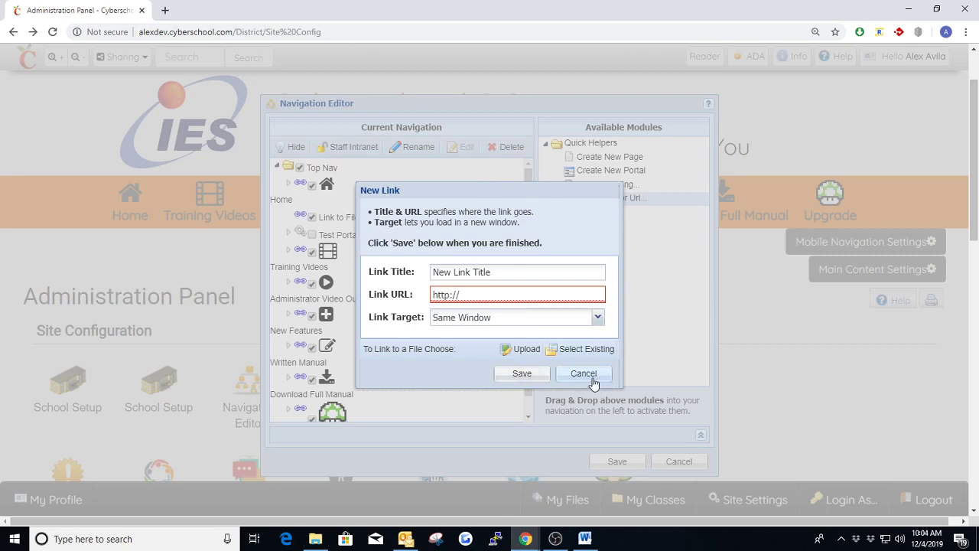
{"action": "left_click_drag", "start_coordinate": [460, 294], "coordinate": [414, 300]}
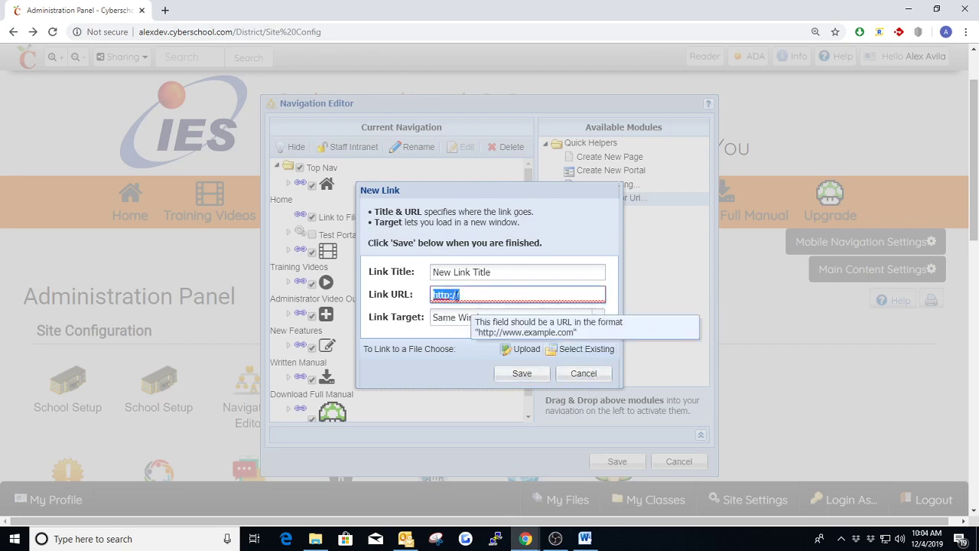
{"action": "left_click", "coordinate": [584, 373]}
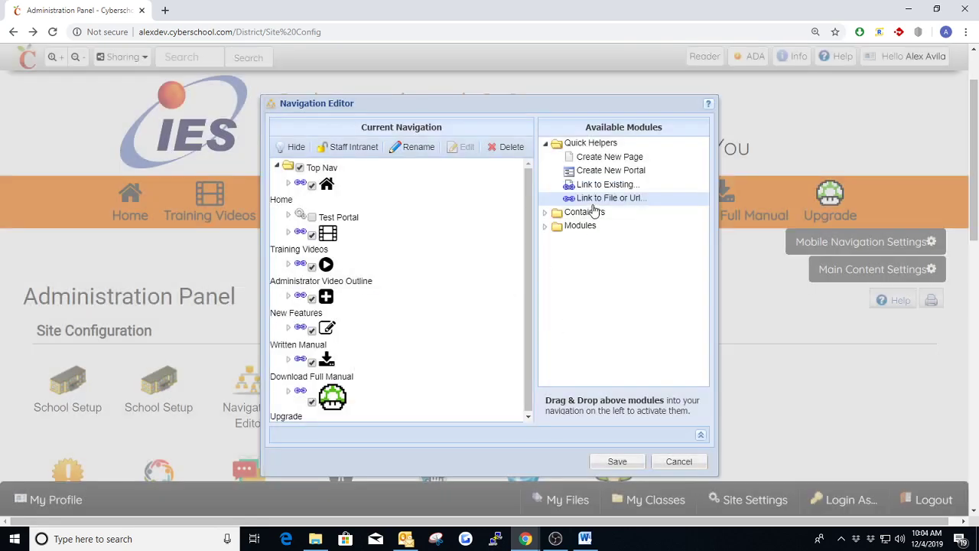
Place a Link to Existing item below Home, browse the available departments and classes, and close the browser without choosing one.
{"action": "left_click_drag", "start_coordinate": [604, 187], "coordinate": [324, 216]}
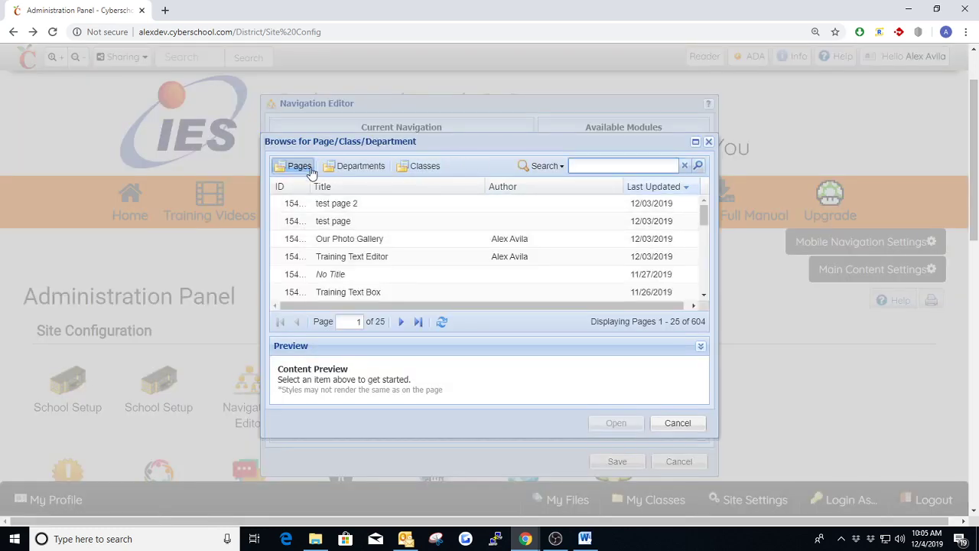
{"action": "left_click", "coordinate": [370, 171]}
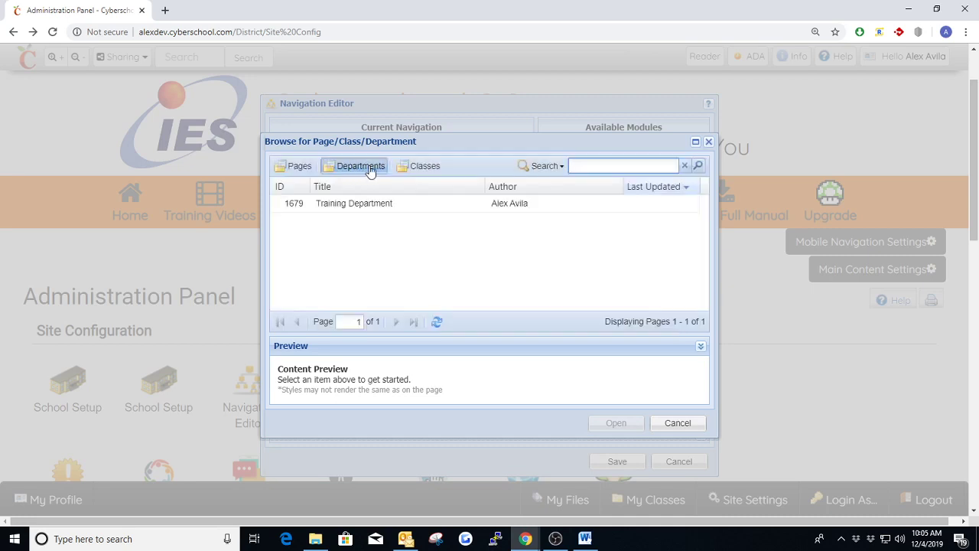
{"action": "left_click", "coordinate": [412, 166]}
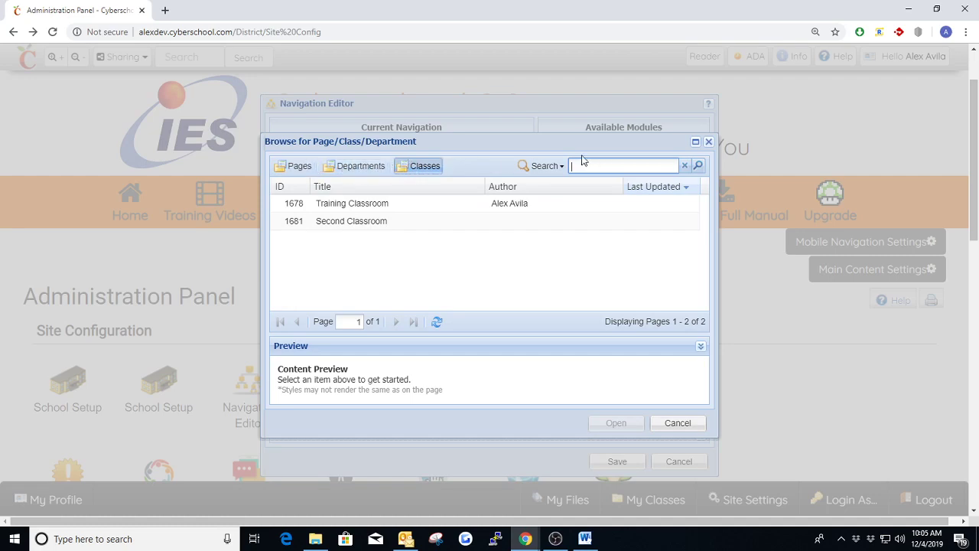
{"action": "left_click", "coordinate": [708, 141]}
Delete the Link to Existing item from the current navigation.
{"action": "left_click", "coordinate": [372, 217]}
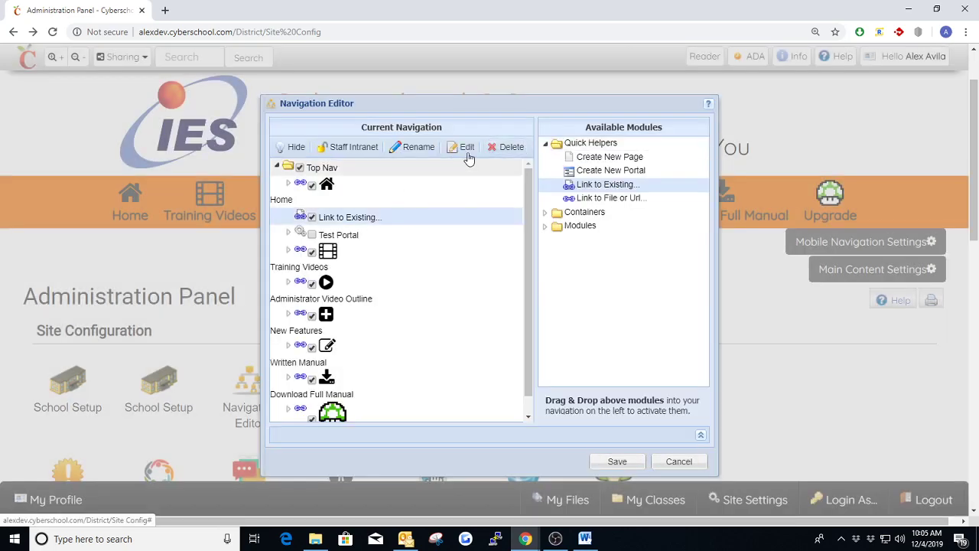
{"action": "left_click", "coordinate": [511, 146]}
{"action": "left_click", "coordinate": [460, 308]}
Add a Link to File or Url item below Home titled "Departments" with the URL "#", and save it.
{"action": "left_click_drag", "start_coordinate": [570, 198], "coordinate": [370, 216]}
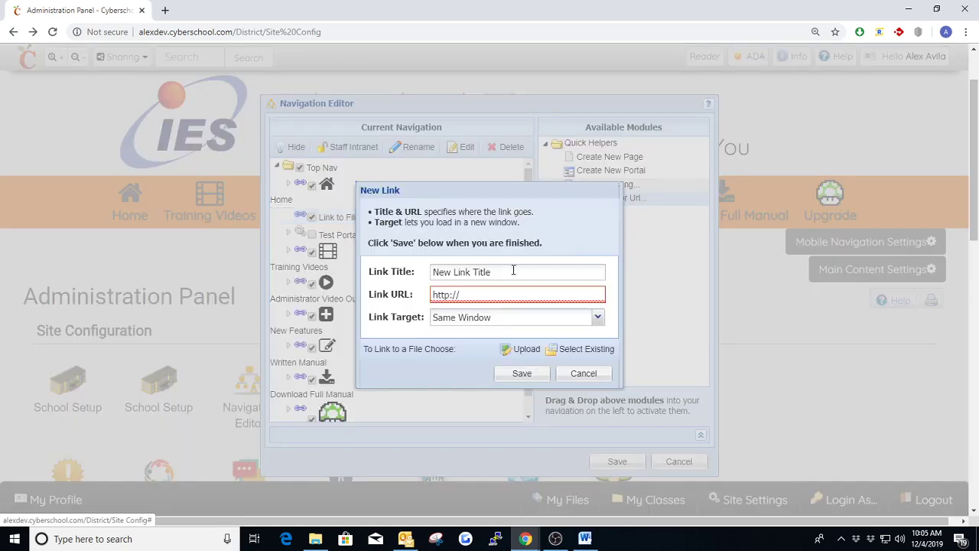
{"action": "left_click_drag", "start_coordinate": [513, 270], "coordinate": [400, 274]}
{"action": "type", "text": "Departments"}
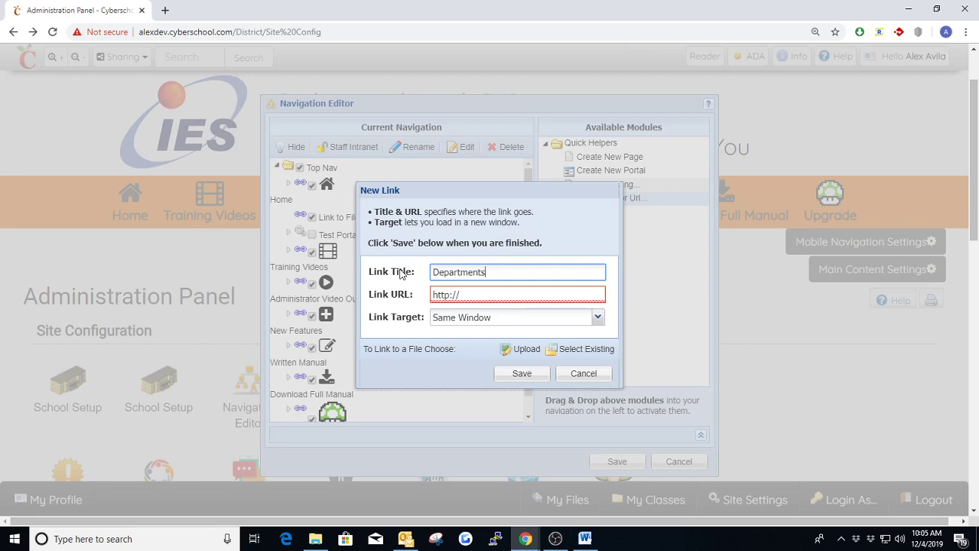
{"action": "key", "text": "Tab"}
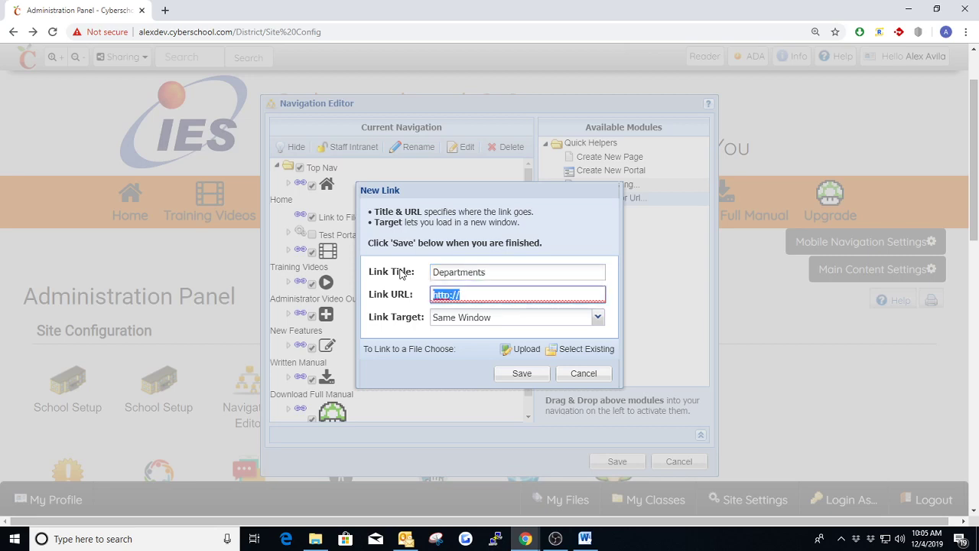
{"action": "type", "text": "#"}
{"action": "left_click", "coordinate": [512, 373]}
Nest a Link to Existing item under Departments that points to the Training Department.
{"action": "left_click_drag", "start_coordinate": [598, 186], "coordinate": [327, 222]}
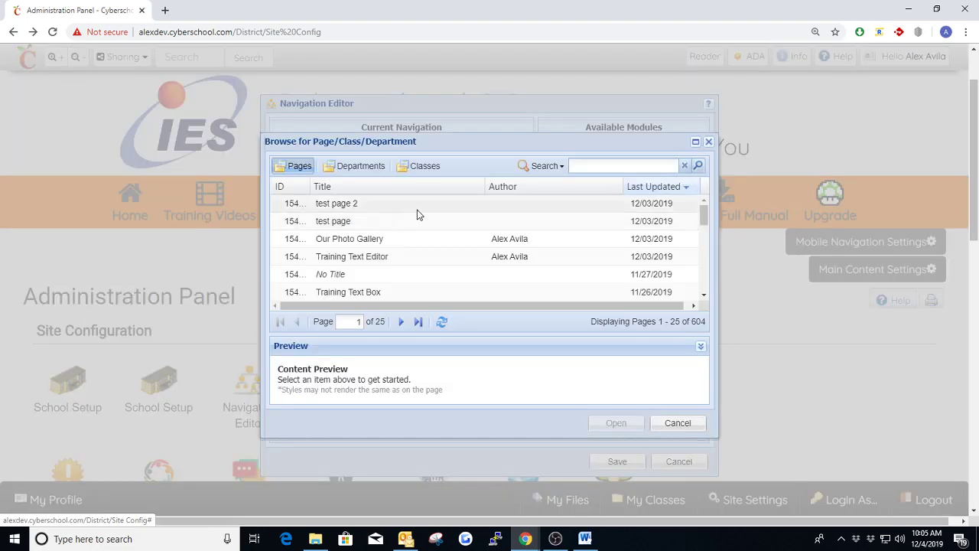
{"action": "left_click", "coordinate": [361, 166]}
{"action": "double_click", "coordinate": [358, 207]}
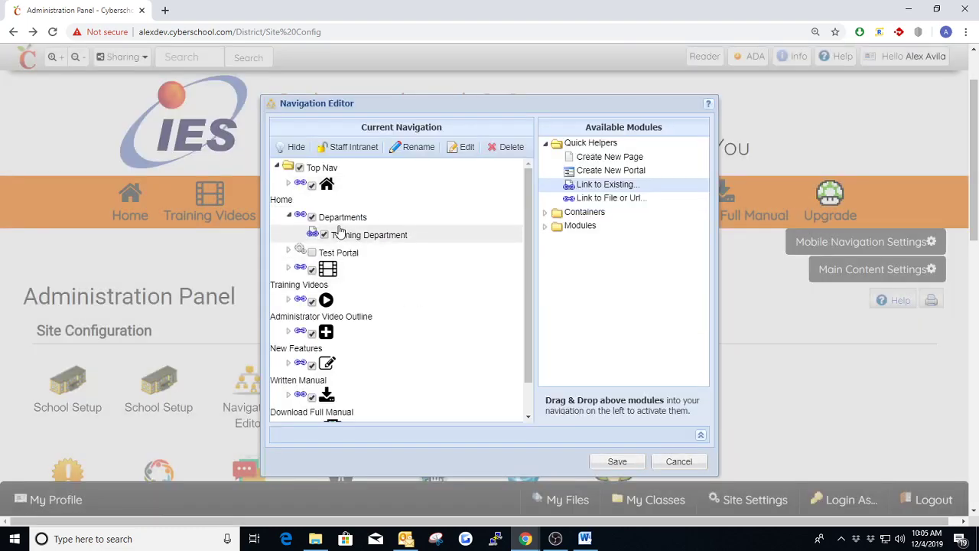
Delete the nested Training Department link and its parent Departments link from the current navigation.
{"action": "left_click", "coordinate": [379, 237]}
{"action": "left_click", "coordinate": [506, 147]}
{"action": "left_click", "coordinate": [457, 308]}
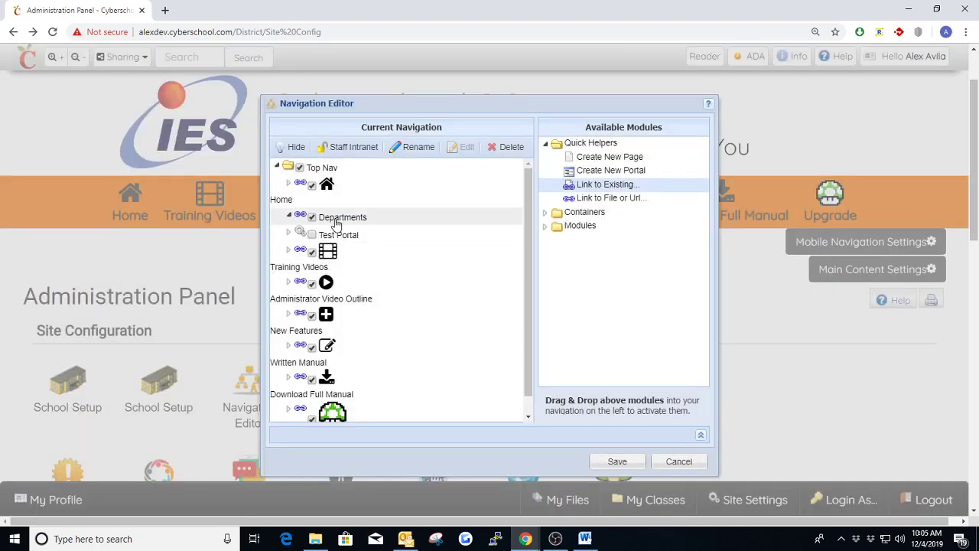
{"action": "left_click", "coordinate": [340, 217]}
{"action": "left_click", "coordinate": [506, 146]}
{"action": "left_click", "coordinate": [456, 308]}
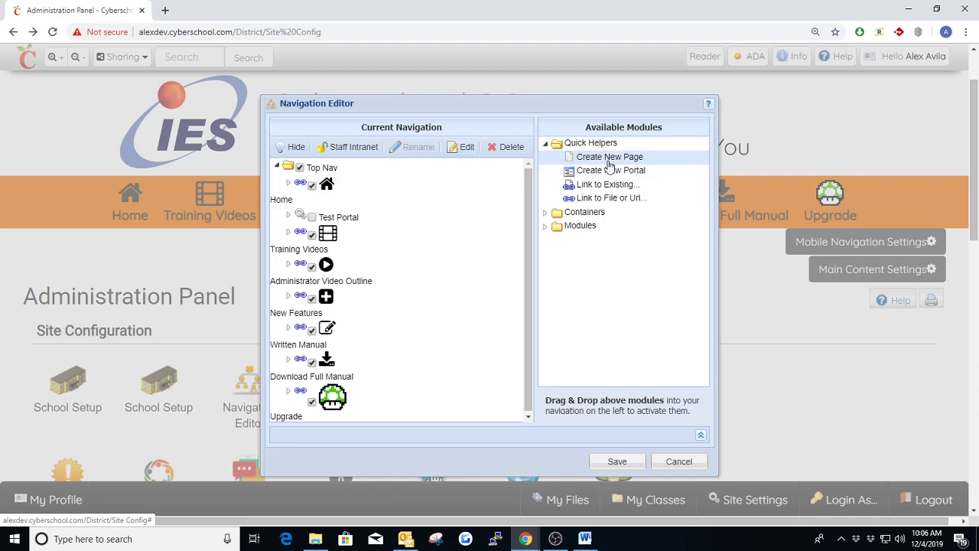
Add a Create New Page item between Home and Test Portal and fit its page editor to the browser view.
{"action": "left_click_drag", "start_coordinate": [616, 161], "coordinate": [332, 213]}
{"action": "key", "text": "ctrl+plus"}
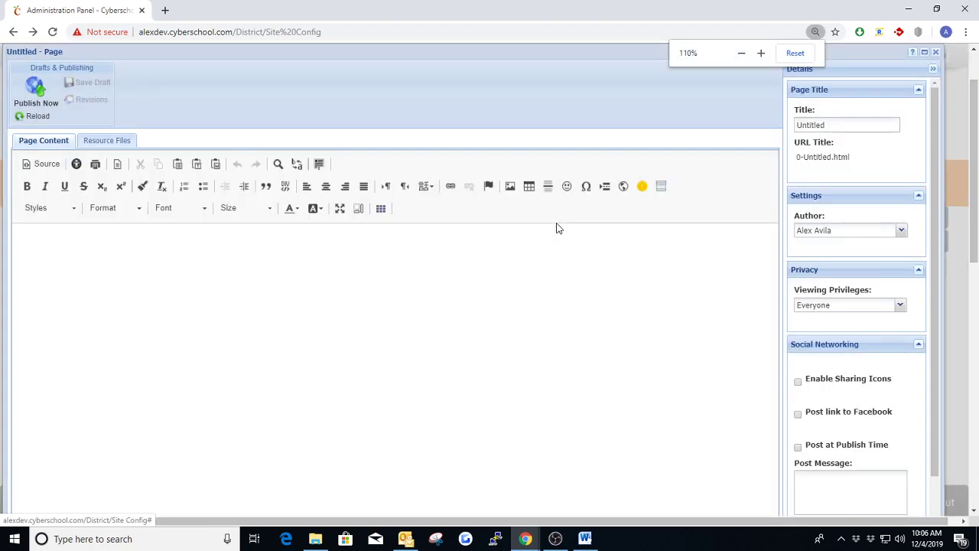
{"action": "key", "text": "ctrl+minus"}
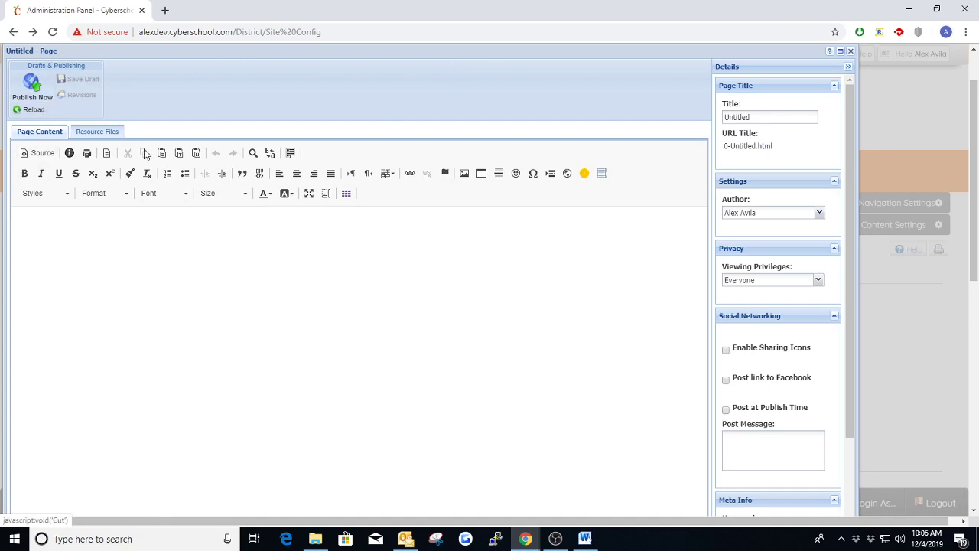
Examine the new page's title, privacy, social networking and meta settings and its content area, and close the editor without publishing.
{"action": "double_click", "coordinate": [767, 118]}
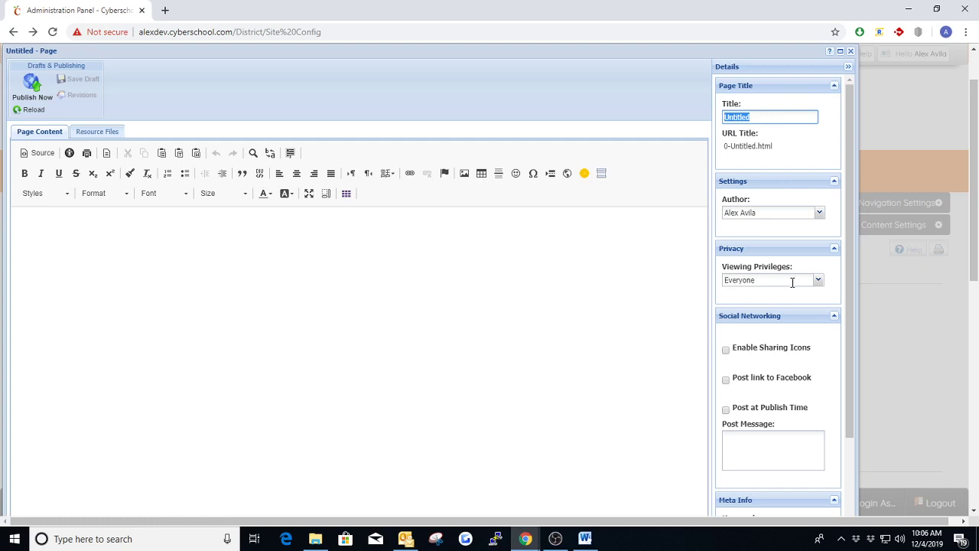
{"action": "scroll", "coordinate": [751, 328], "scroll_direction": "down", "scroll_amount": 3}
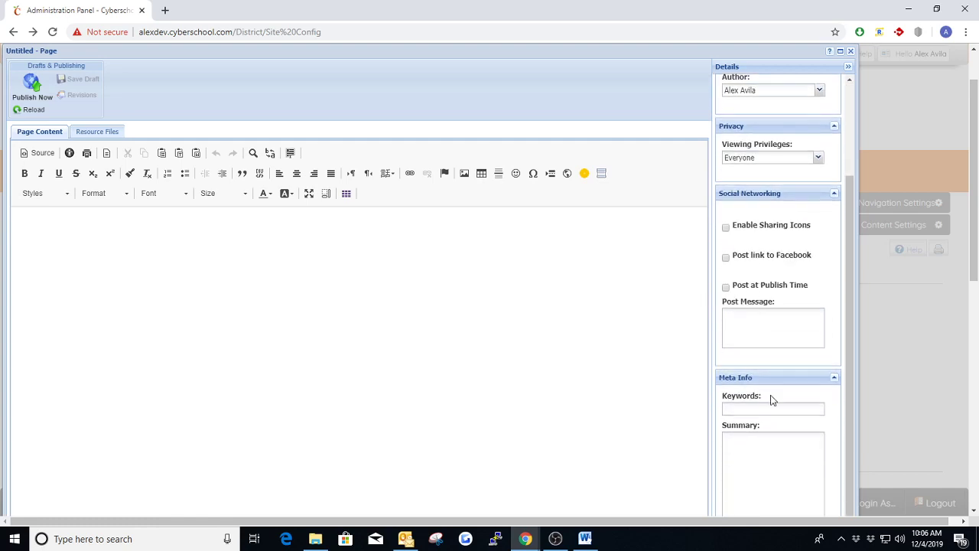
{"action": "scroll", "coordinate": [757, 387], "scroll_direction": "up", "scroll_amount": 3}
{"action": "left_click", "coordinate": [343, 283]}
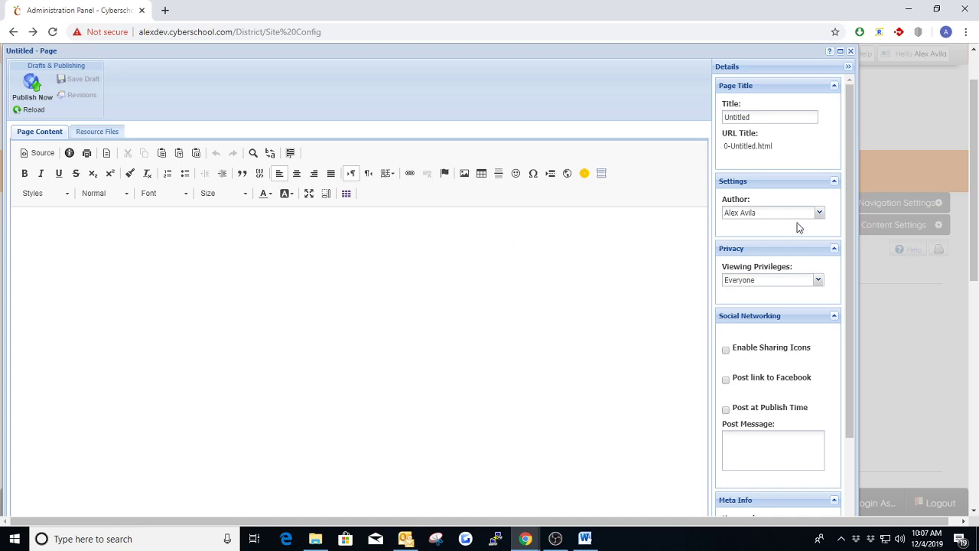
{"action": "left_click", "coordinate": [849, 51]}
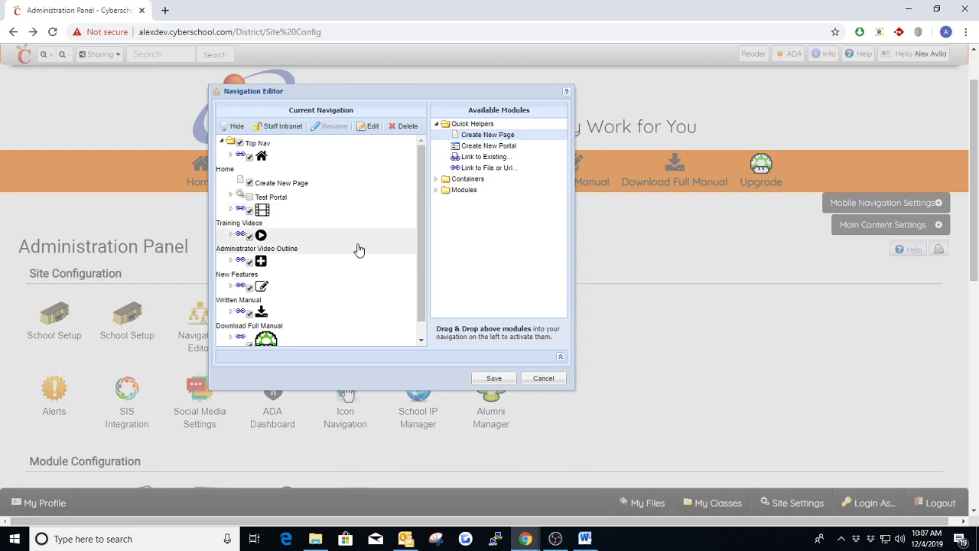
{"action": "key", "text": "ctrl+plus"}
{"action": "key", "text": "ctrl+plus"}
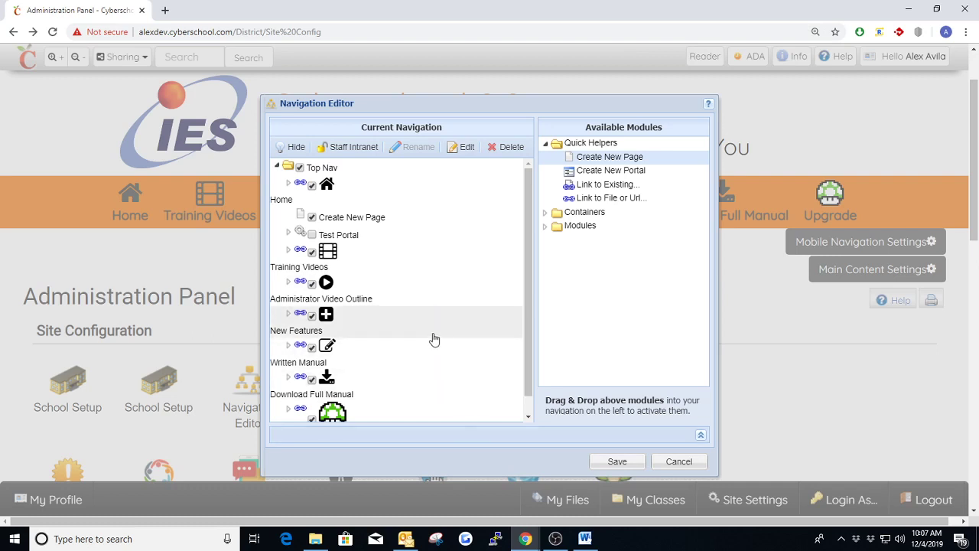
{"action": "left_click_drag", "start_coordinate": [529, 245], "coordinate": [526, 219]}
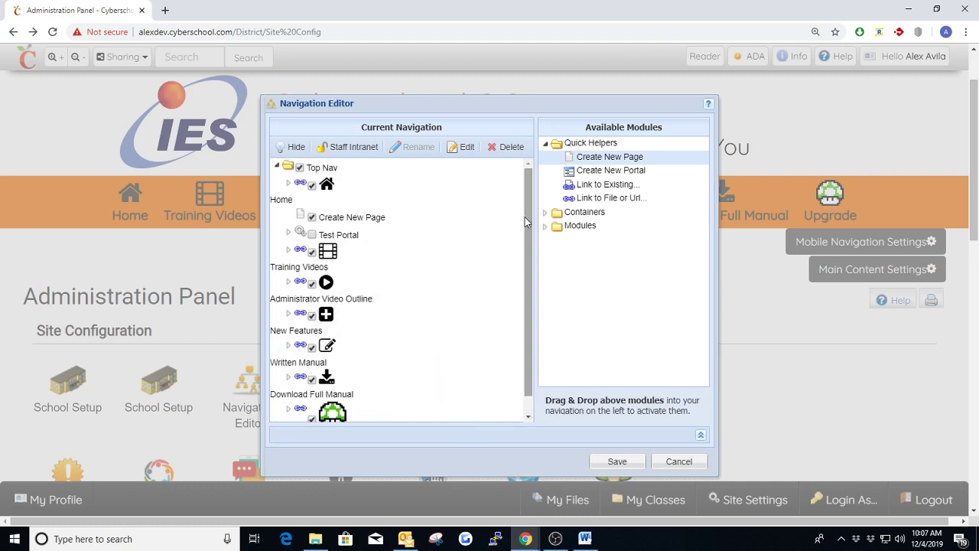